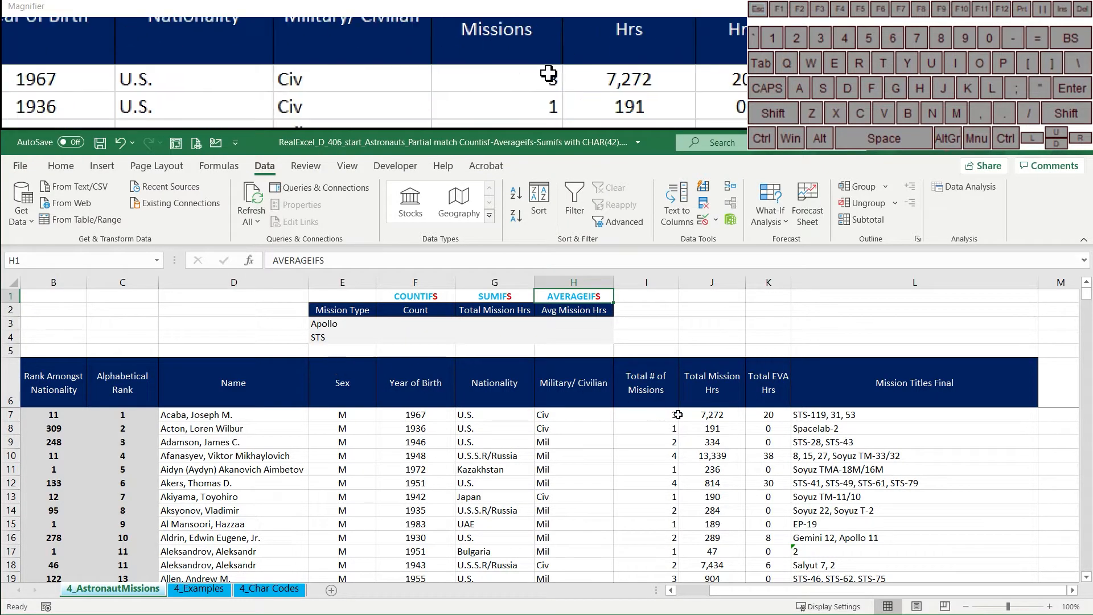
click(230, 439)
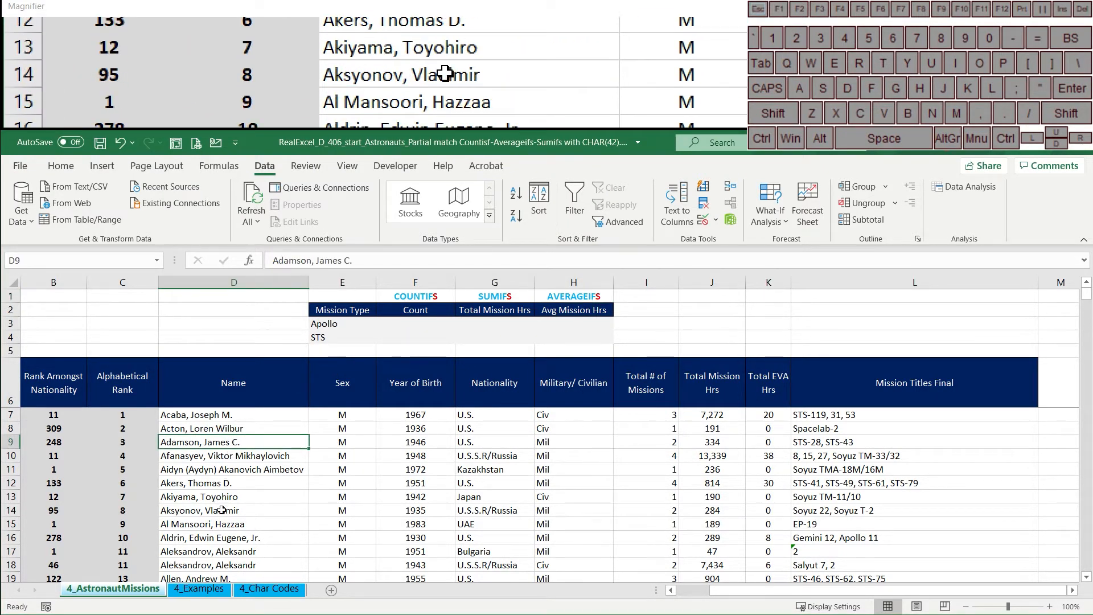
click(854, 456)
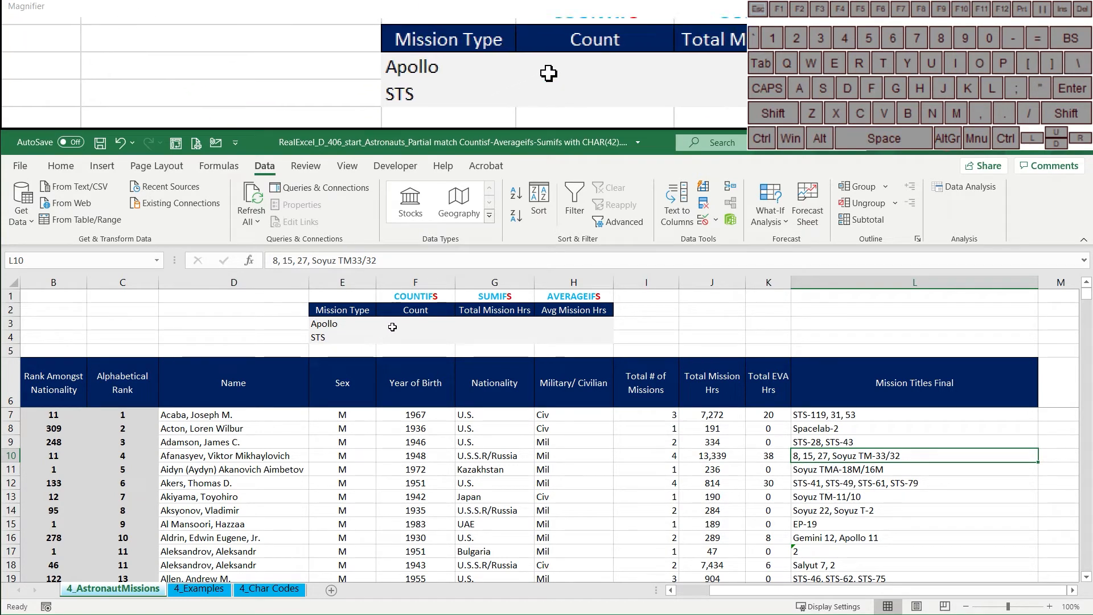
click(331, 324)
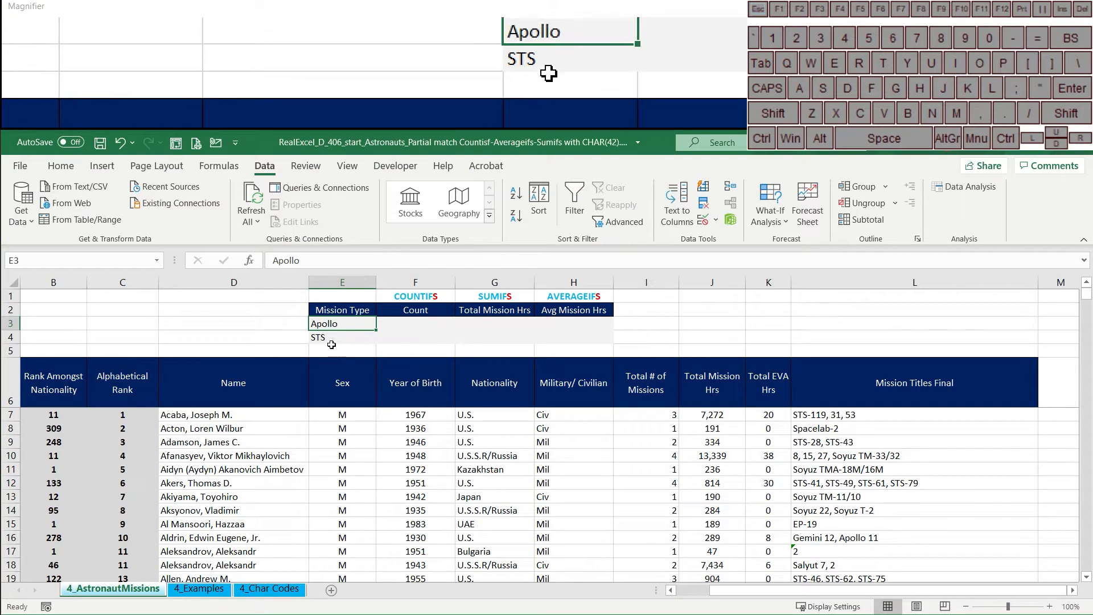
click(333, 336)
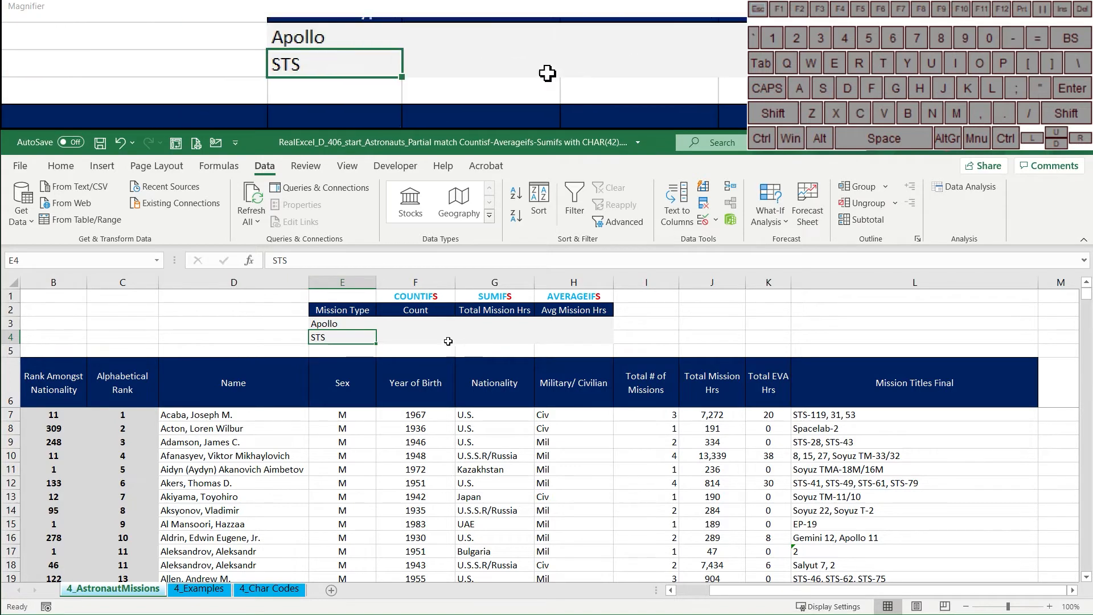
click(408, 326)
text(=)
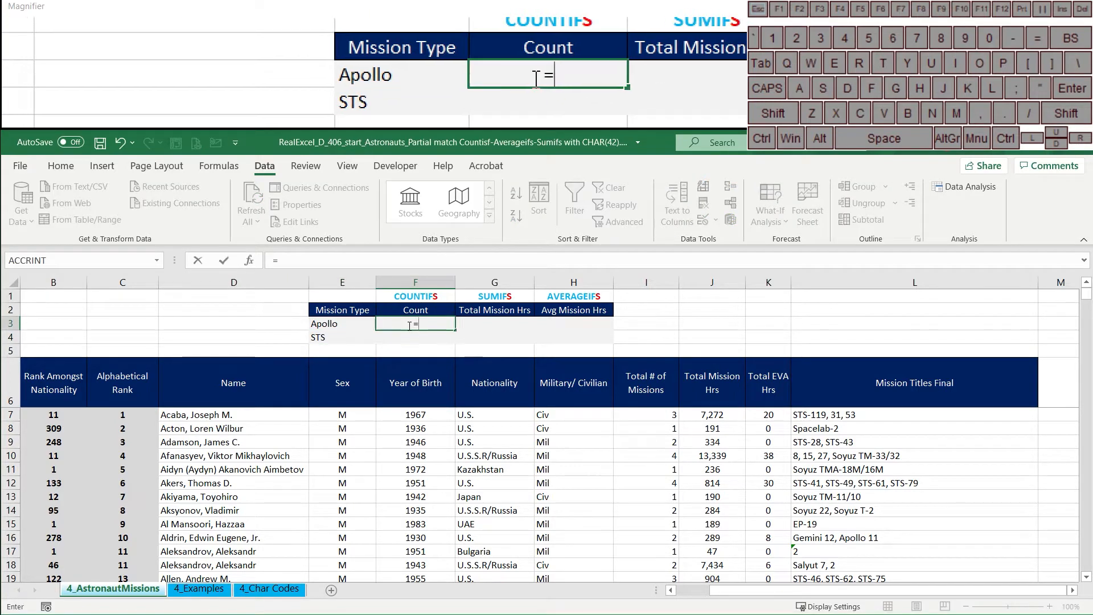
text(countifs()
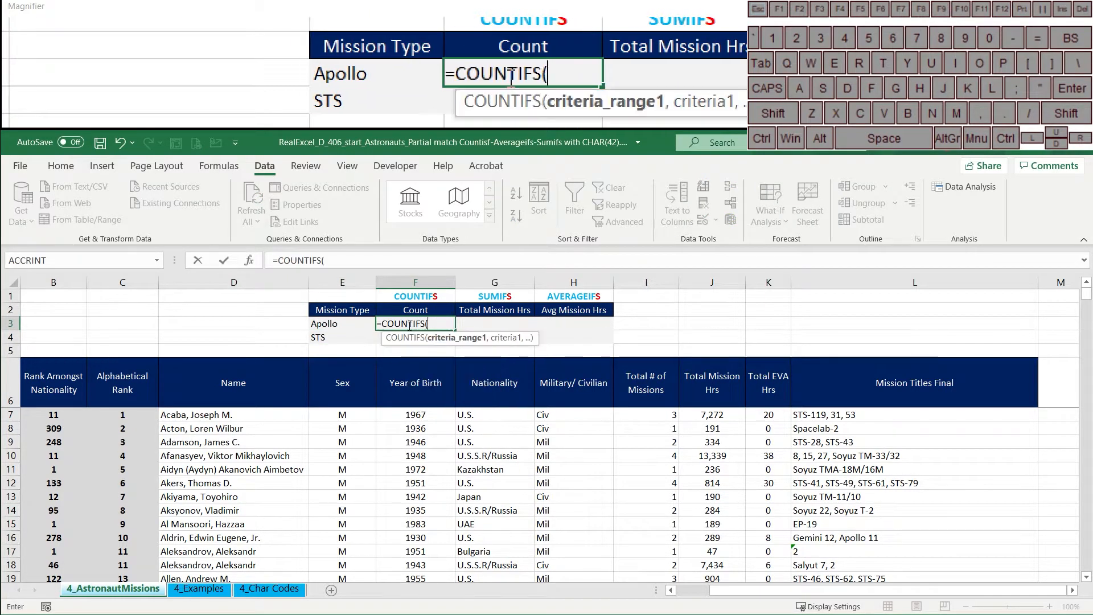
click(837, 414)
key(Escape)
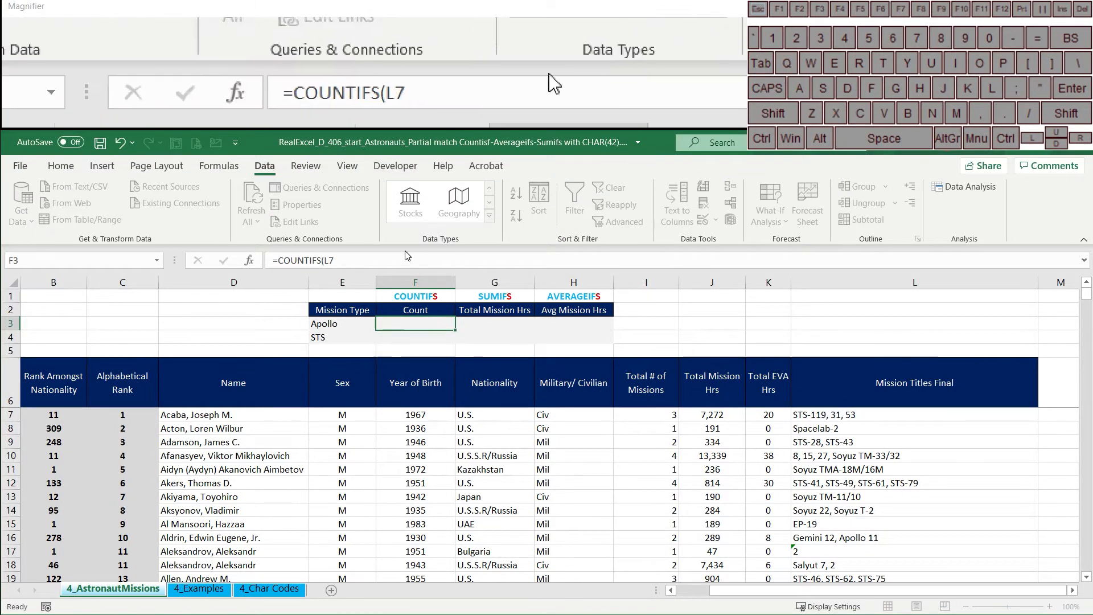
Start a COUNTIFS formula in F3 with the absolute range $L$7:$L$1048576 of mission titles as the criteria range.
text(=cou)
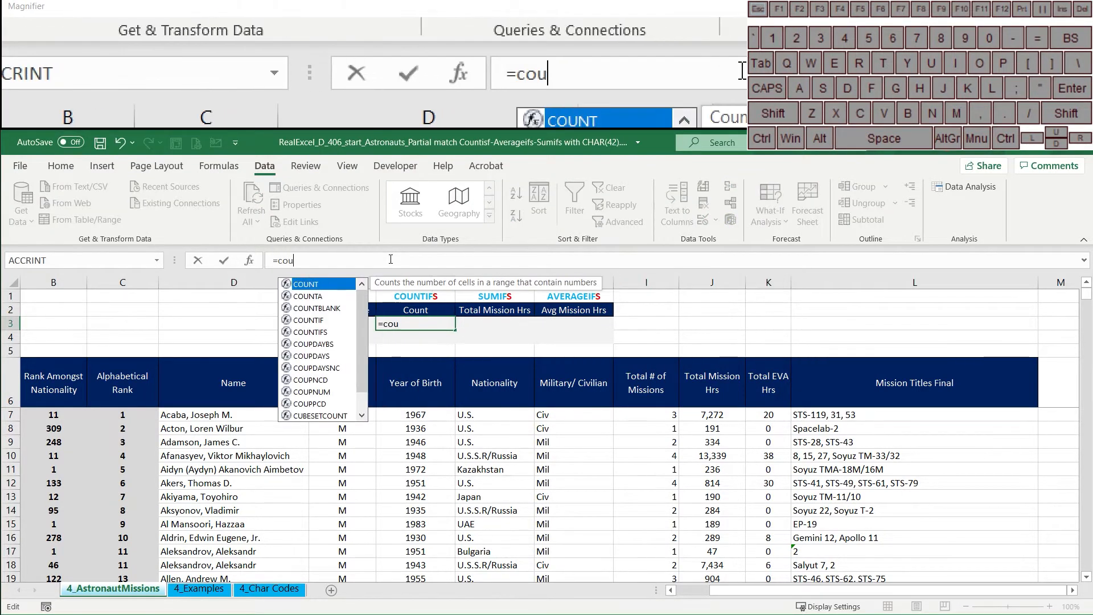
text(tnifs)
key(BackSpace)
key(BackSpace)
key(BackSpace)
key(BackSpace)
key(BackSpace)
text(ntifs)
key(Tab)
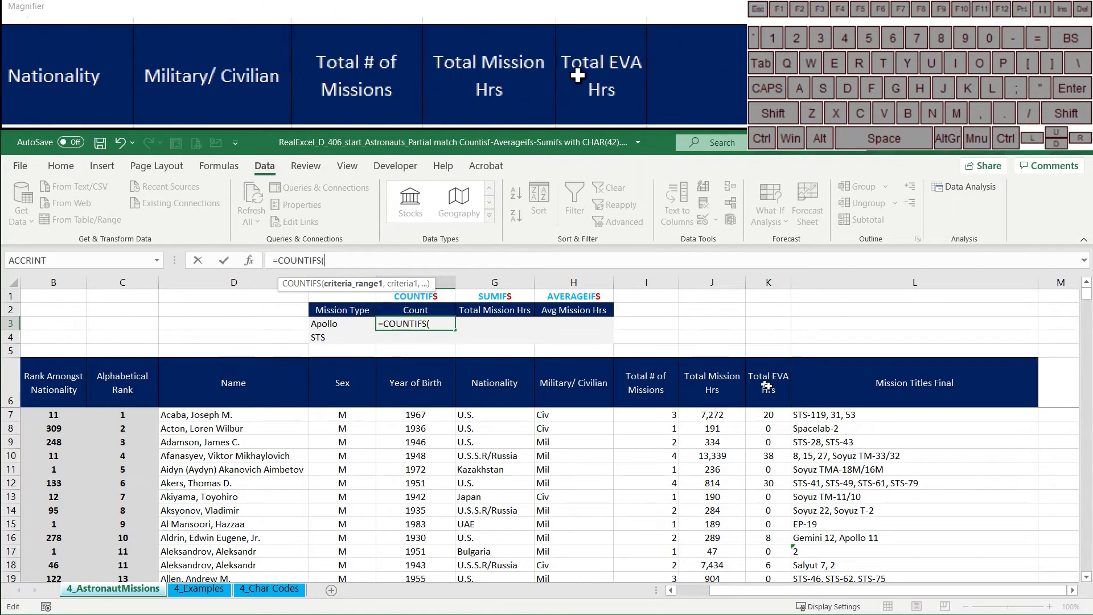
click(803, 415)
key(ctrl+shift+Down)
key(ctrl+shift+Down)
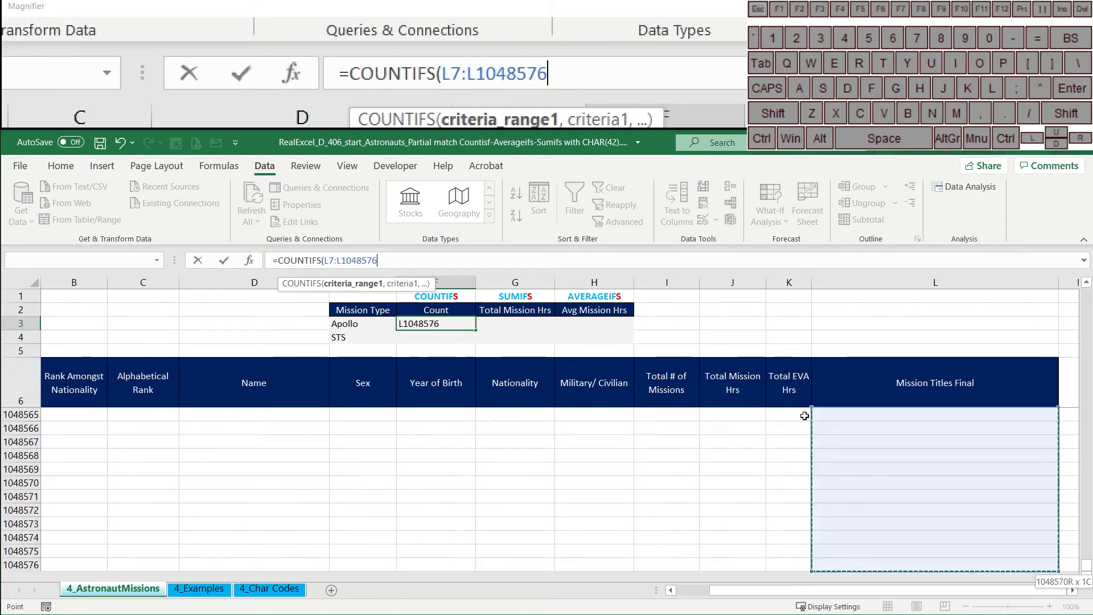
key(F4)
Complete F3's COUNTIFS formula with the Apollo cell E3 as its criterion.
text(,)
key(Left)
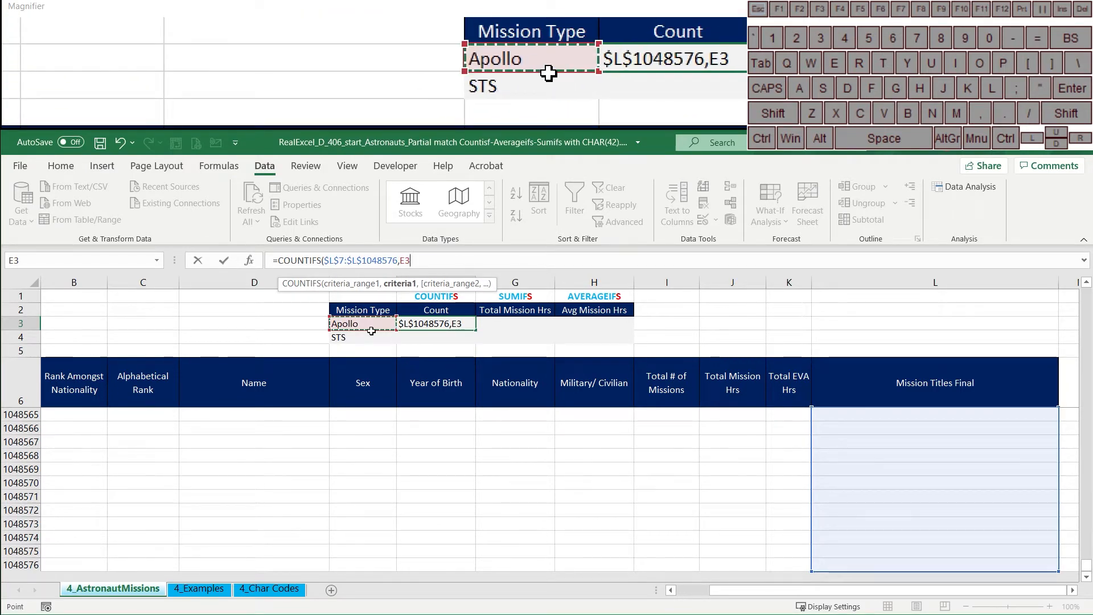
text())
key(Return)
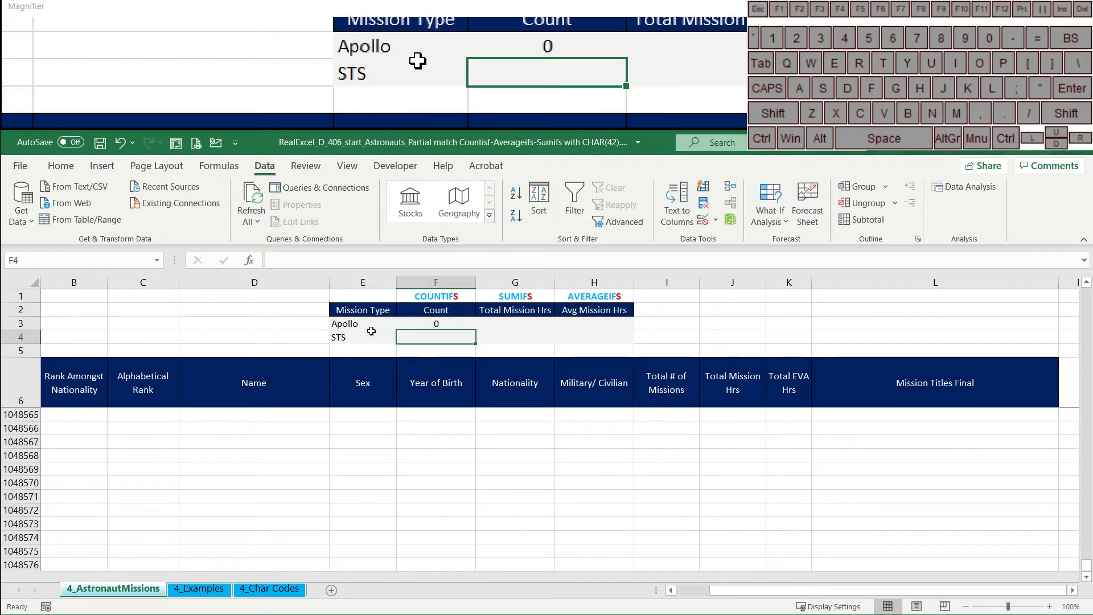
Examine how Apollo and STS missions are written in the Mission Titles Final entries.
click(688, 391)
key(Down)
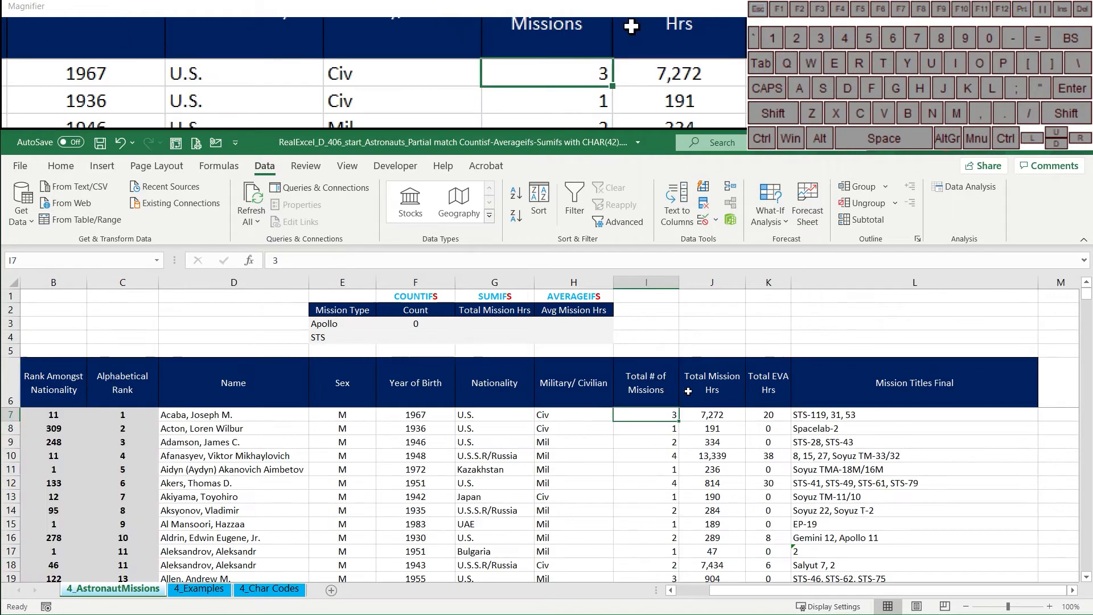
click(806, 482)
click(812, 498)
click(826, 538)
click(831, 551)
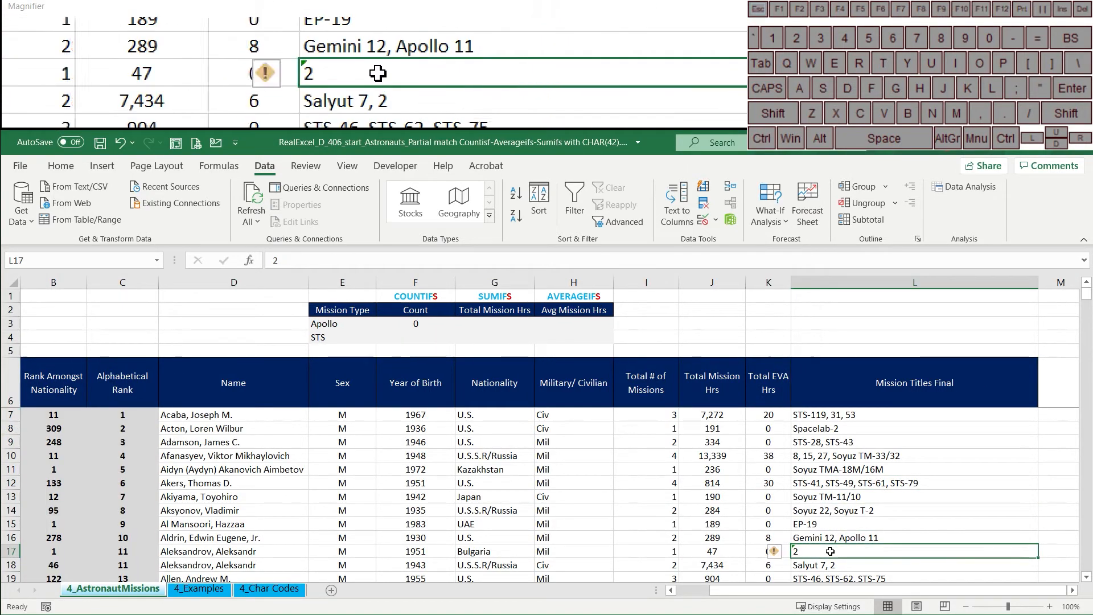
scroll(831, 551, down, 3)
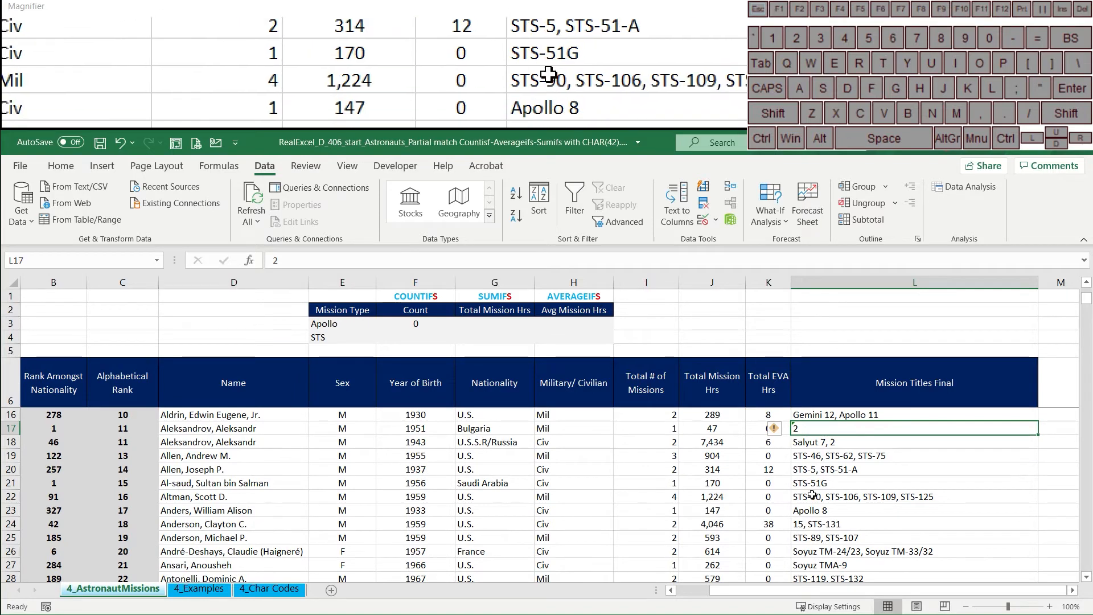
click(812, 508)
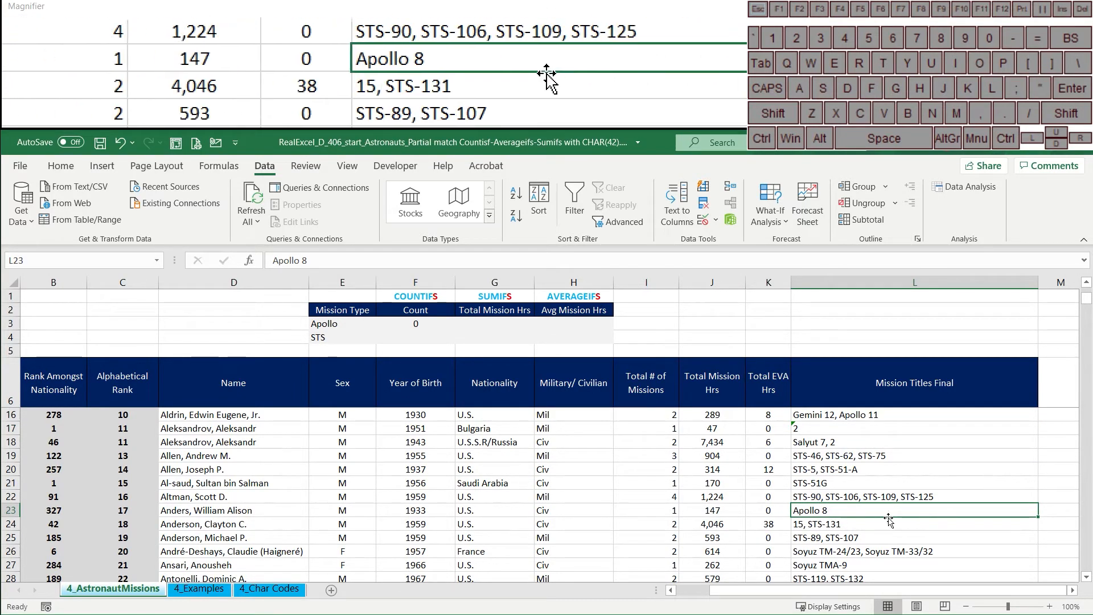
scroll(889, 520, down, 2)
scroll(875, 519, up, 5)
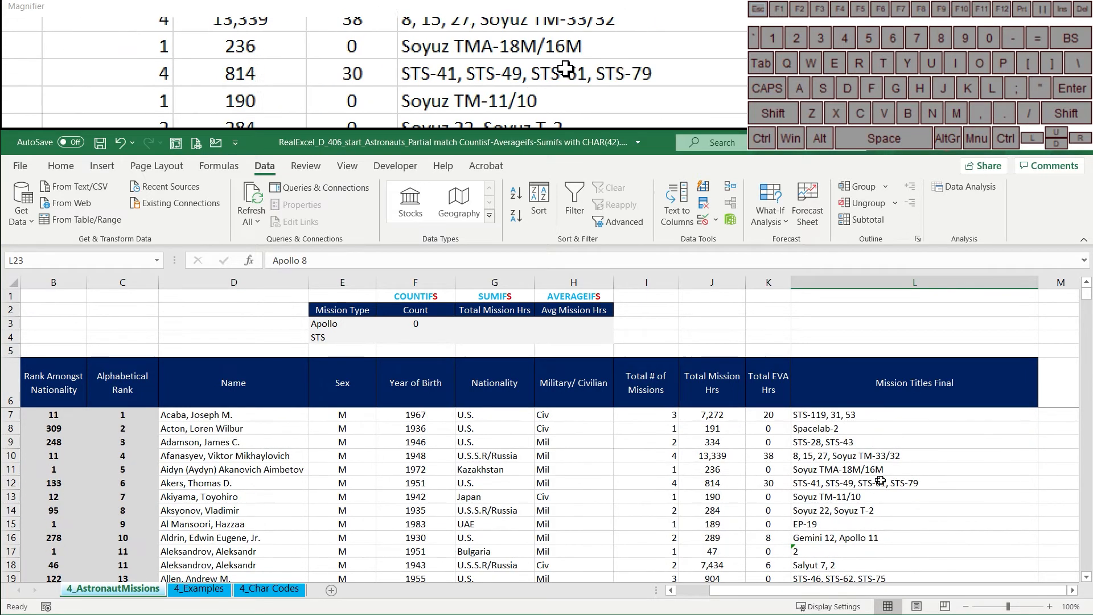
click(814, 415)
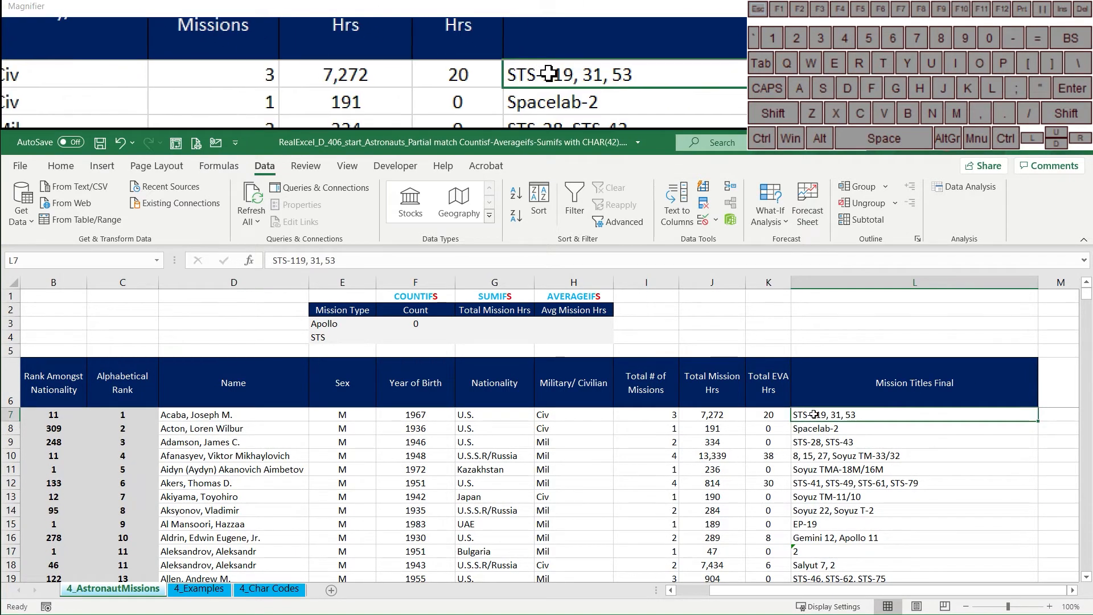
Fill the Apollo count formula in F3 down to the STS row in F4.
click(420, 328)
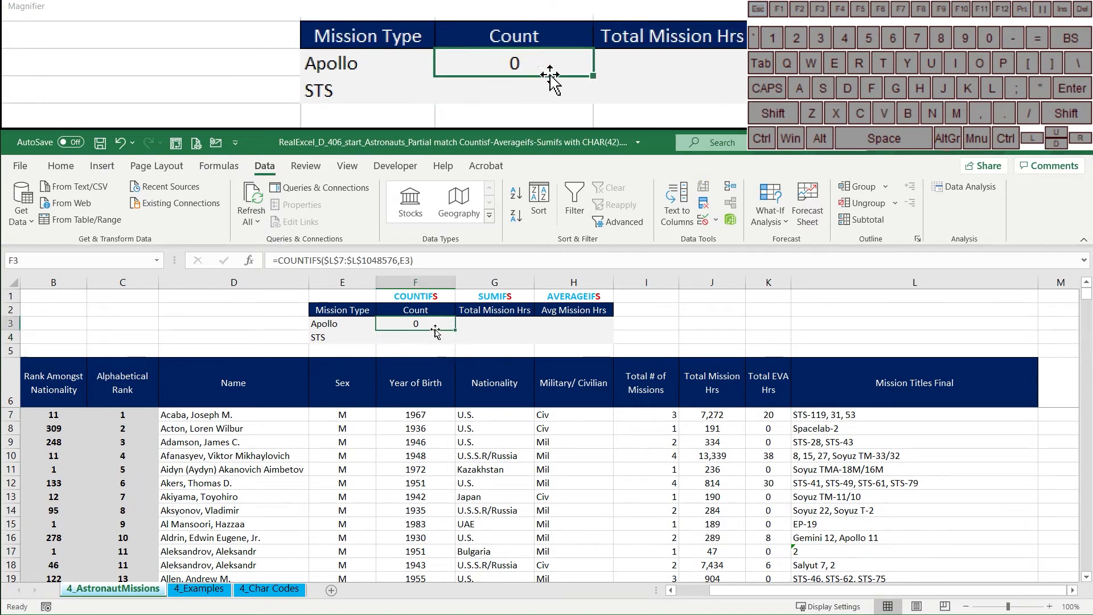
drag(454, 329, 454, 342)
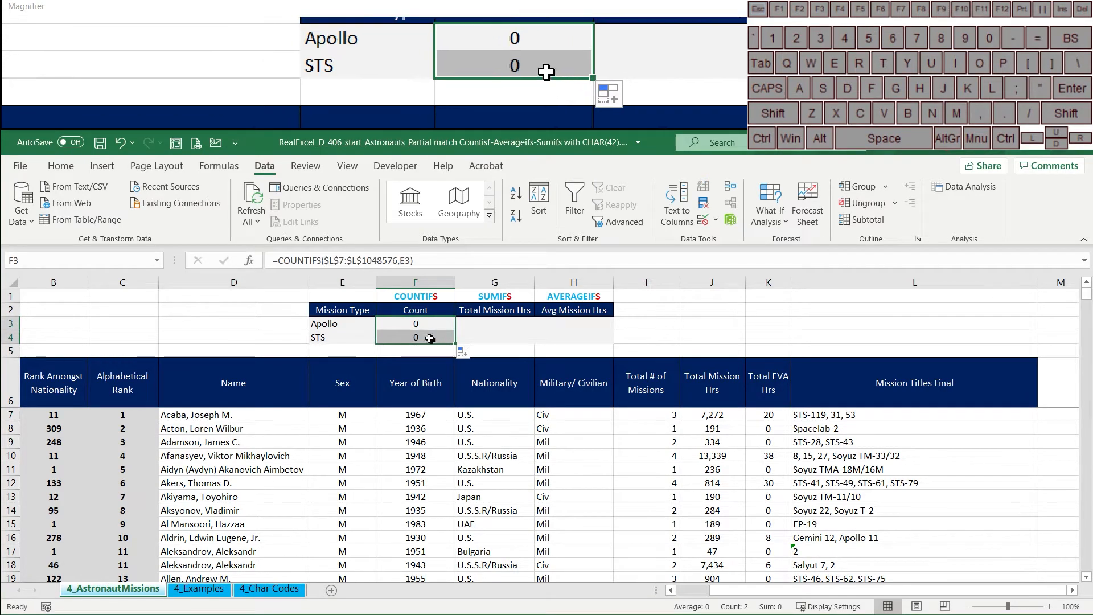
Set the criterion of the COUNTIFS formula in F3 to the wildcard text "*Apollo*".
click(426, 325)
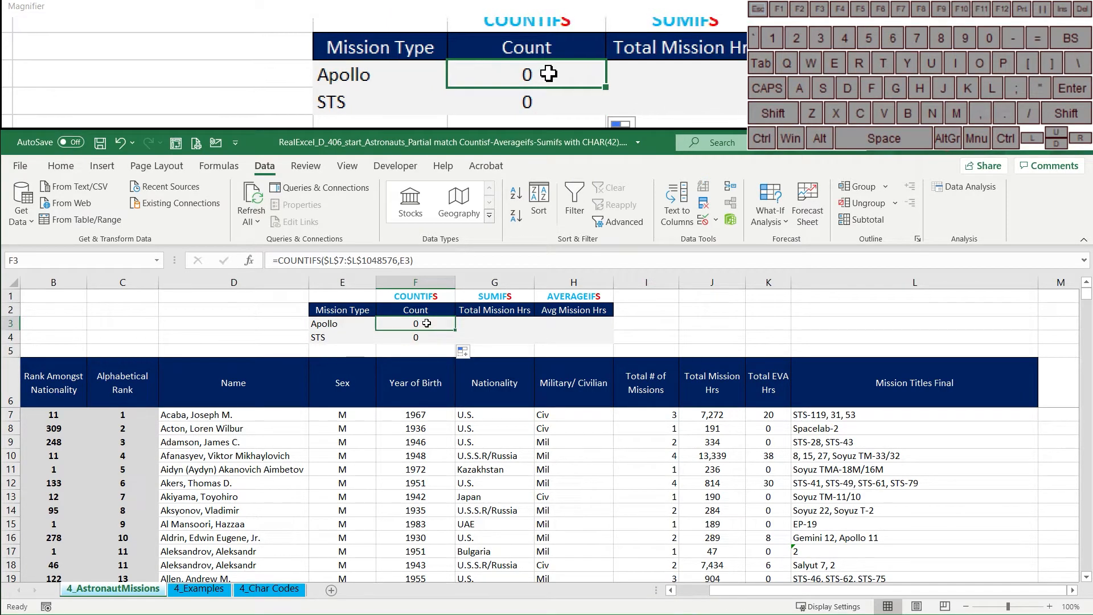
click(409, 263)
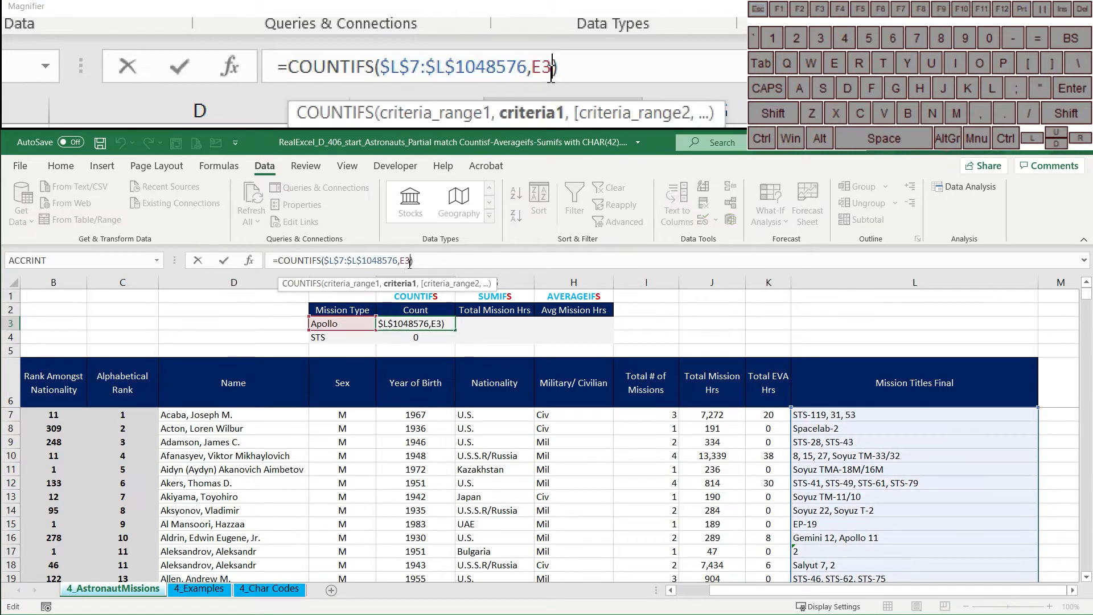
click(402, 260)
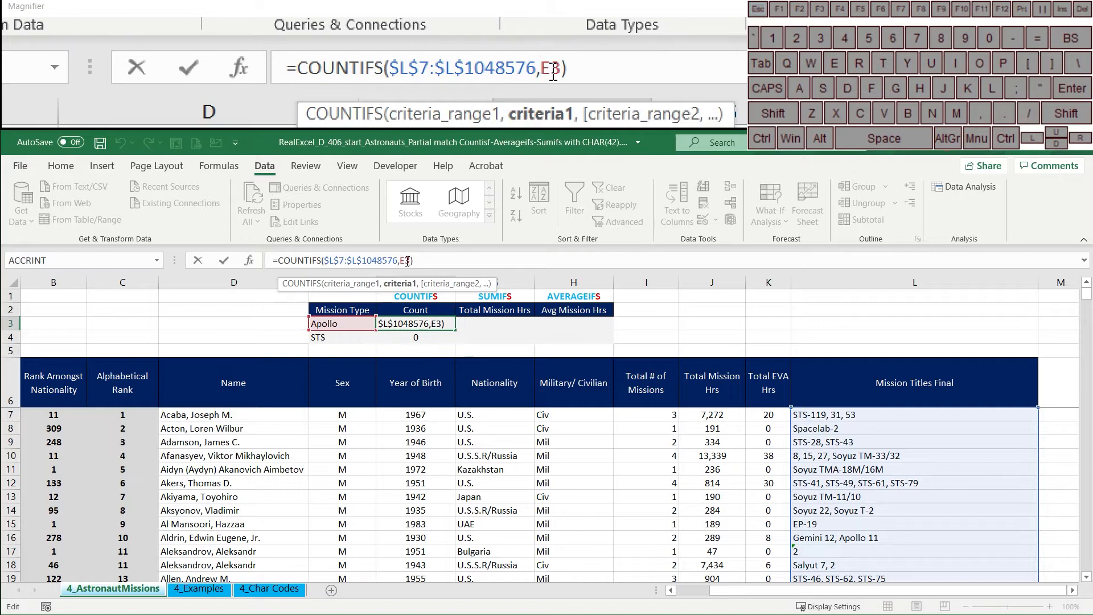
drag(410, 260, 404, 258)
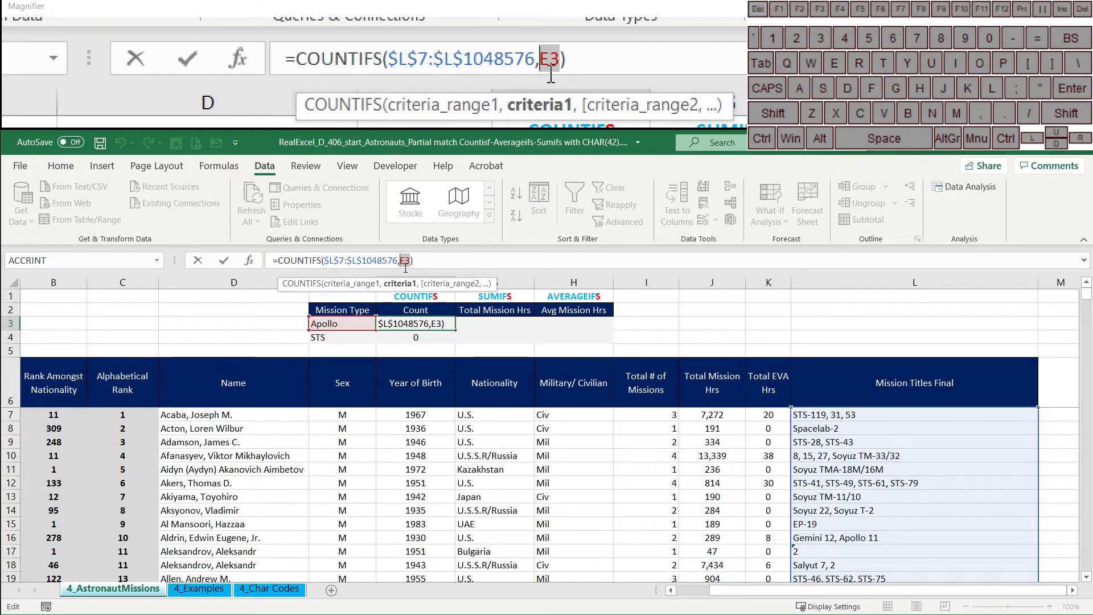
text(")
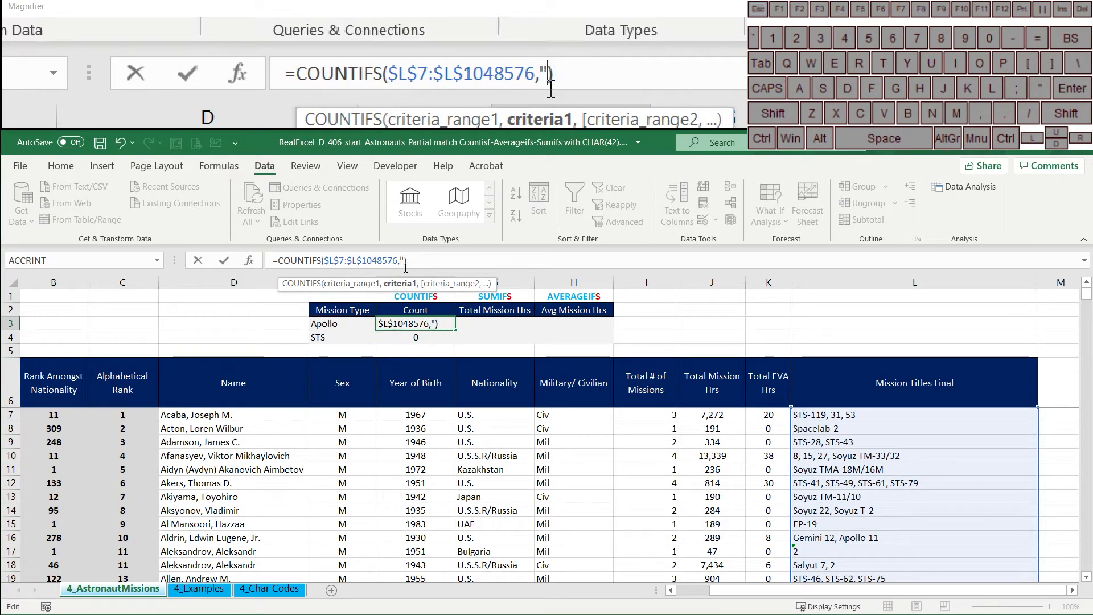
text(*Apollo*")
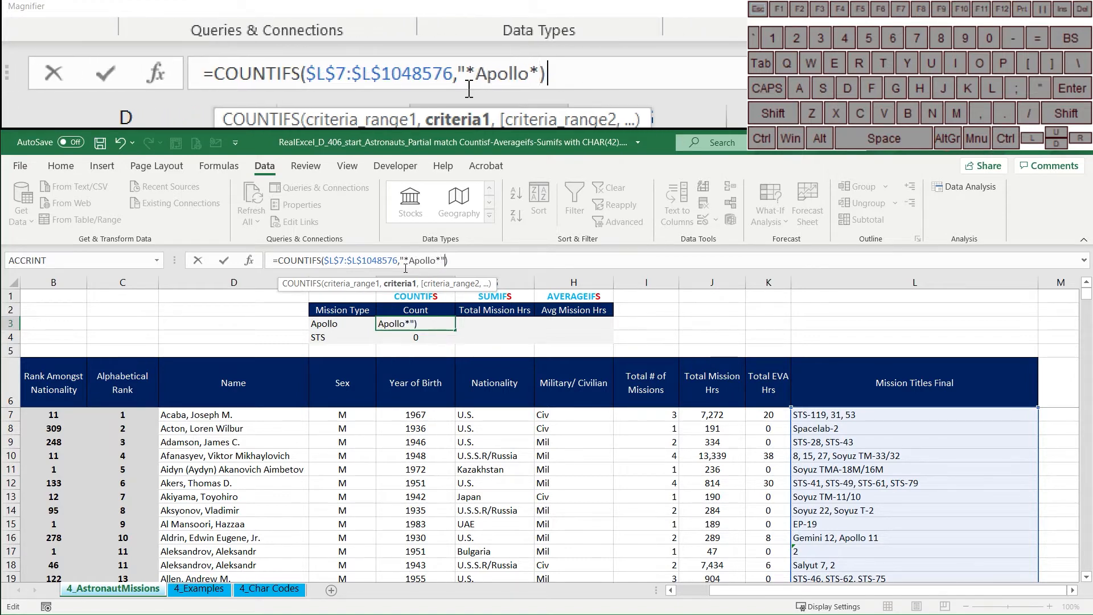
key(Return)
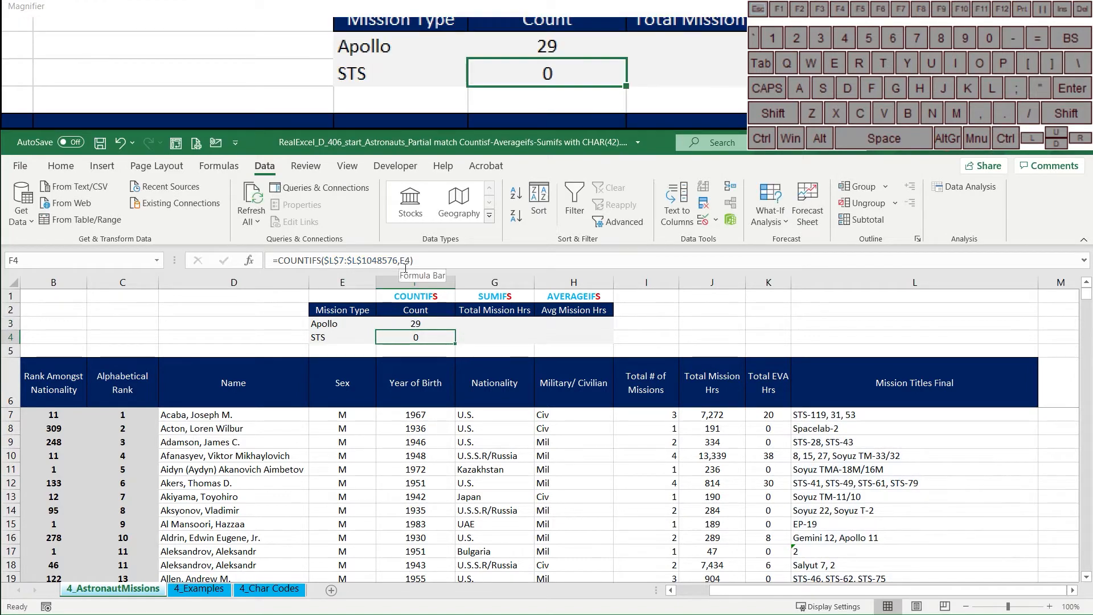
click(410, 321)
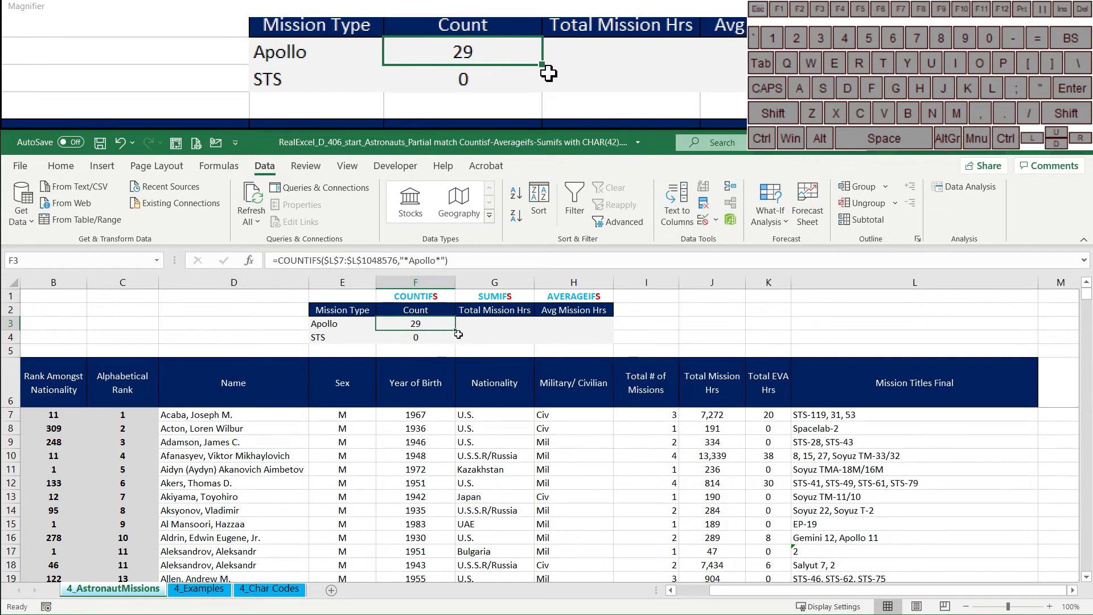
click(357, 324)
click(357, 335)
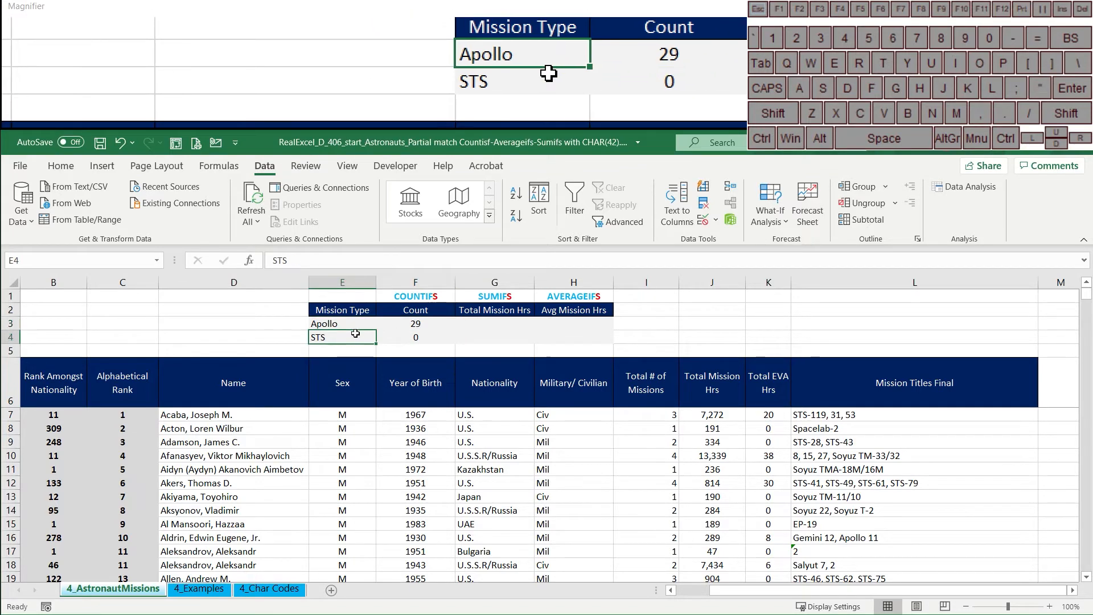
click(361, 325)
click(361, 337)
Set the criterion of F3's COUNTIFS formula to "*"&E3&"*" so it references the Apollo cell between wildcards.
click(385, 327)
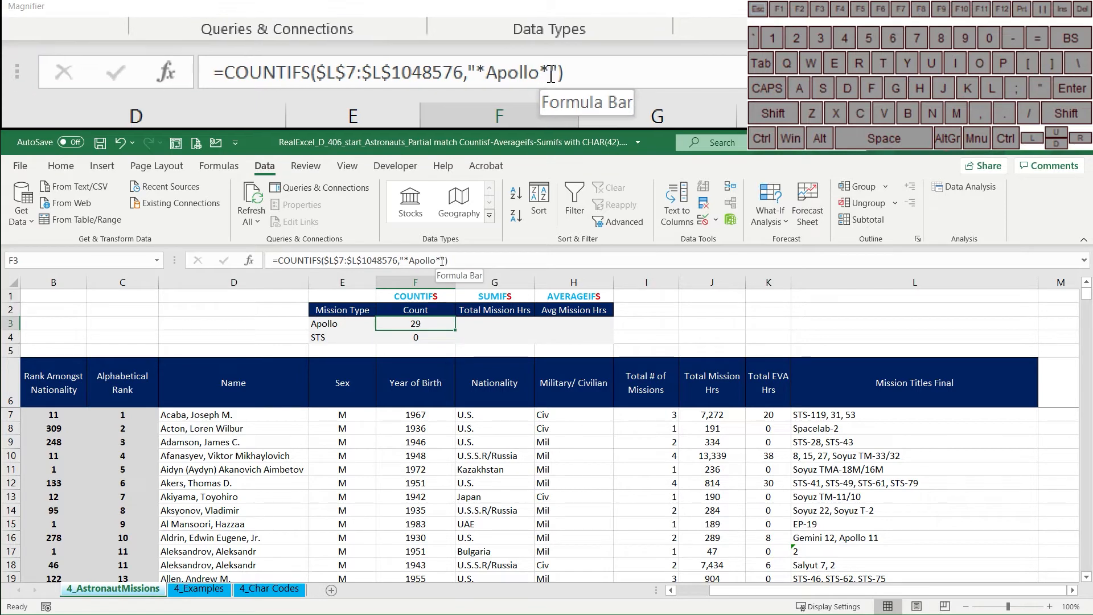
drag(445, 260, 400, 260)
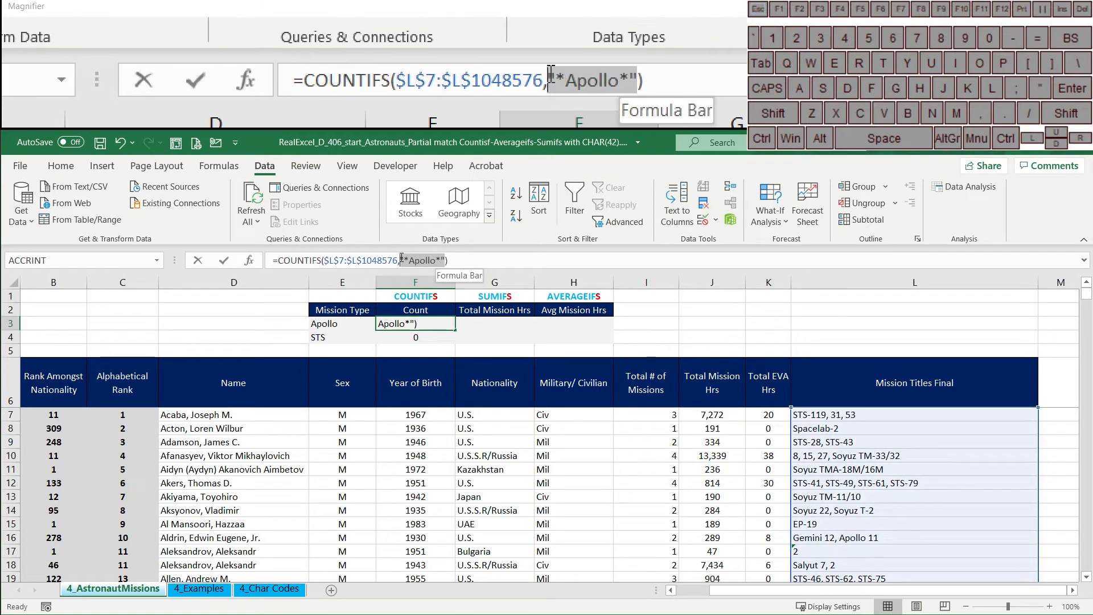
key(Delete)
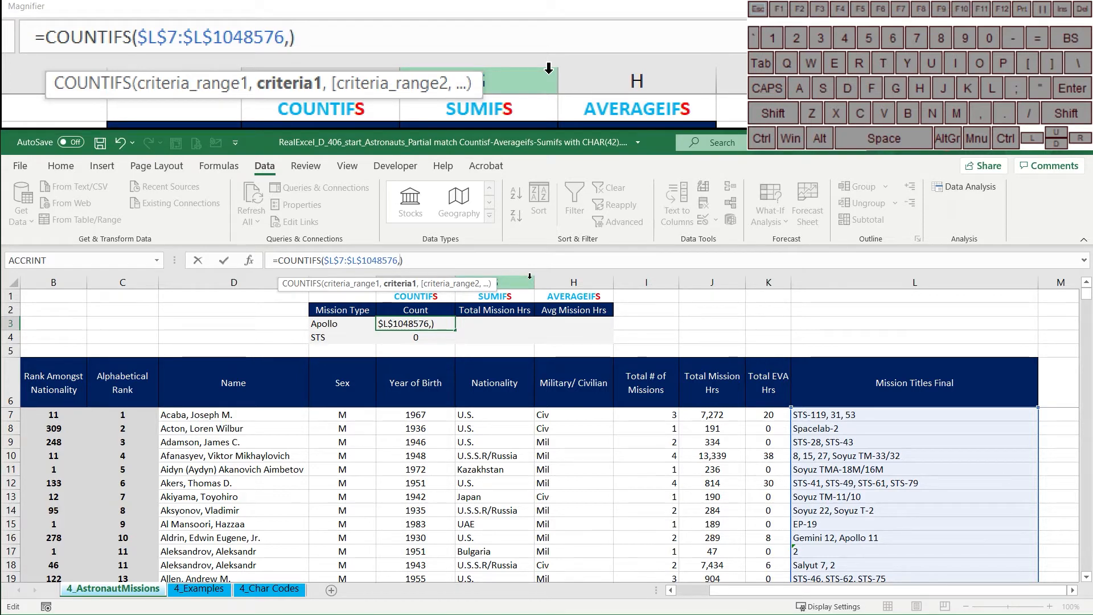
text("*")
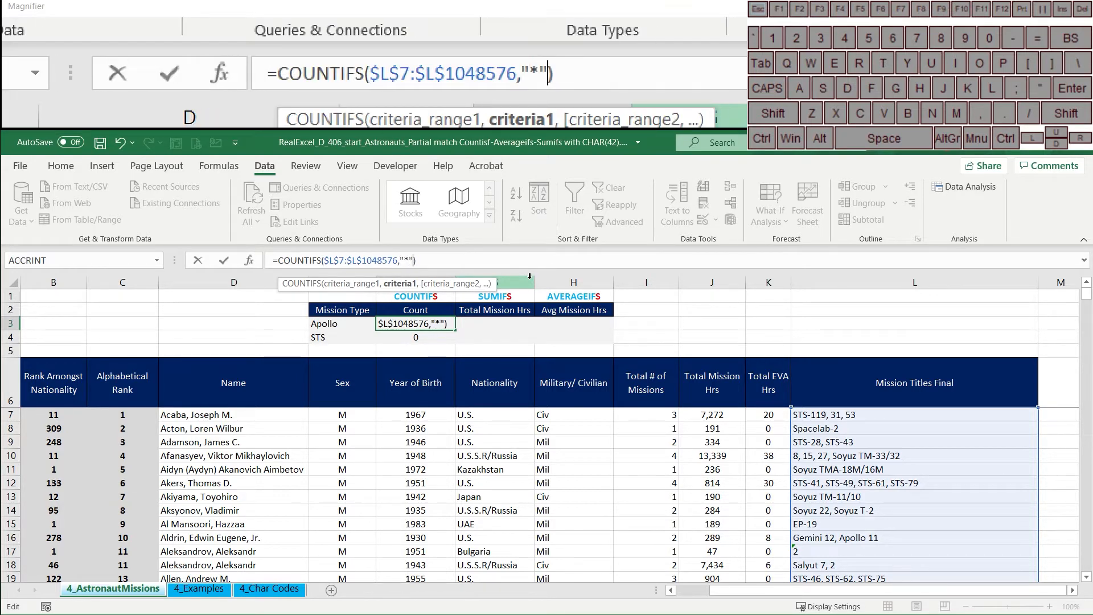
text(&)
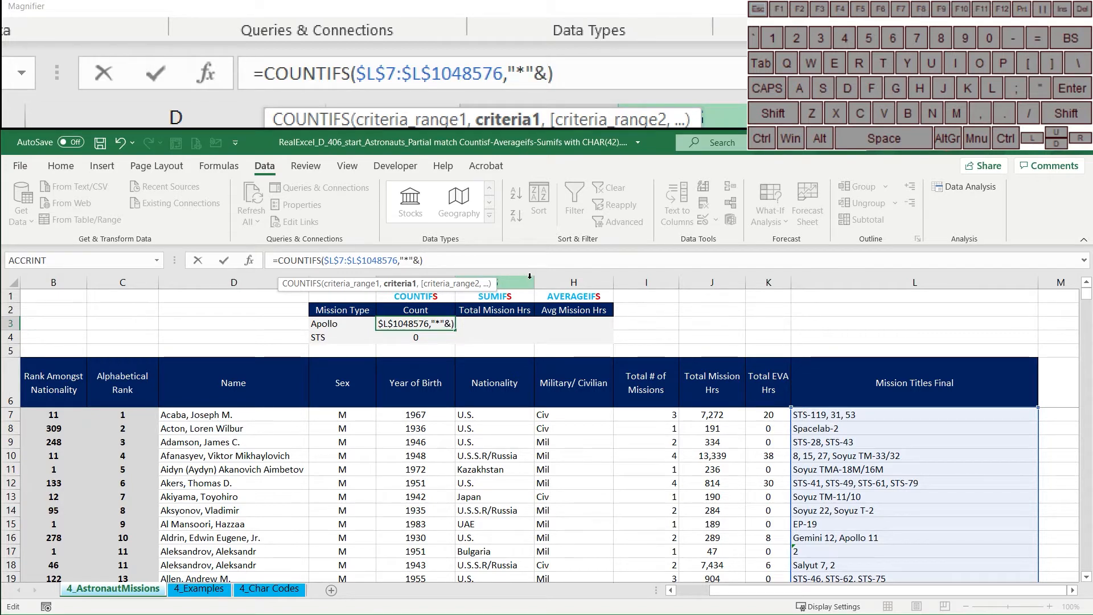
click(354, 322)
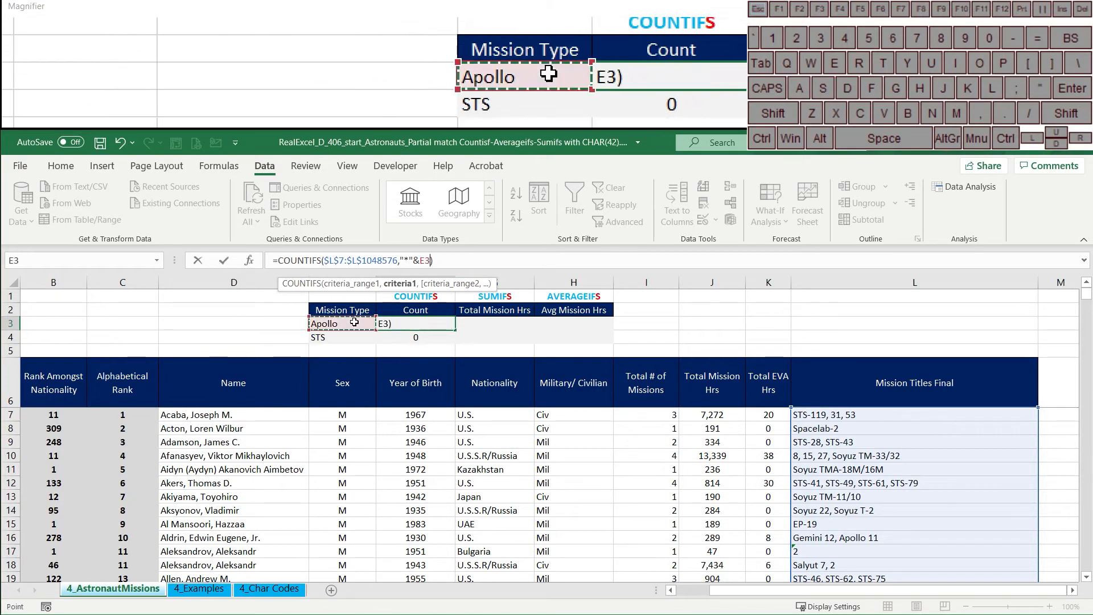
text(&)
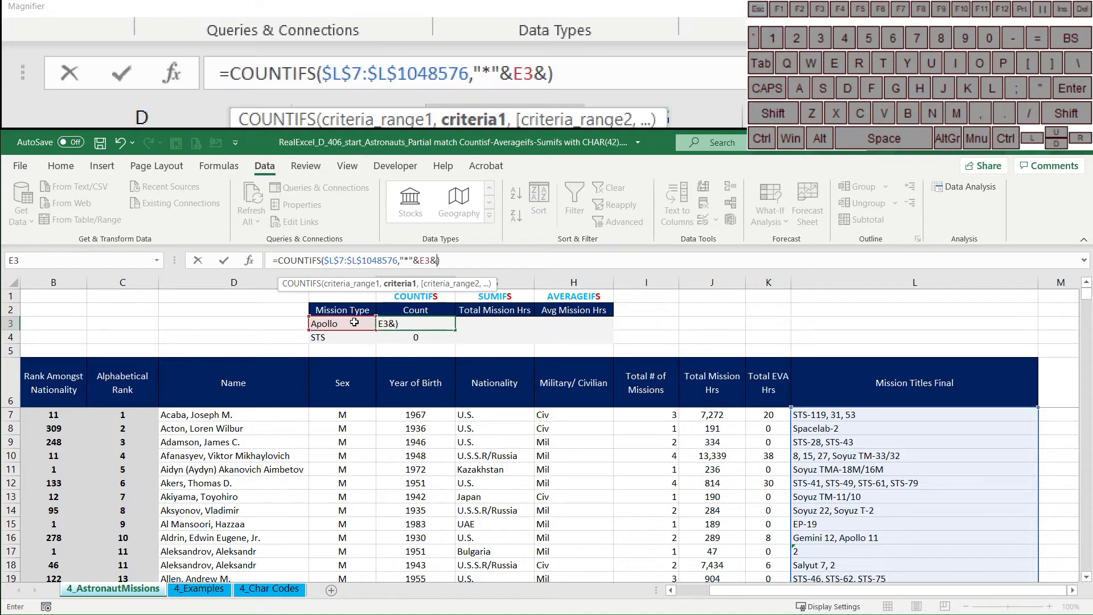
text("*")
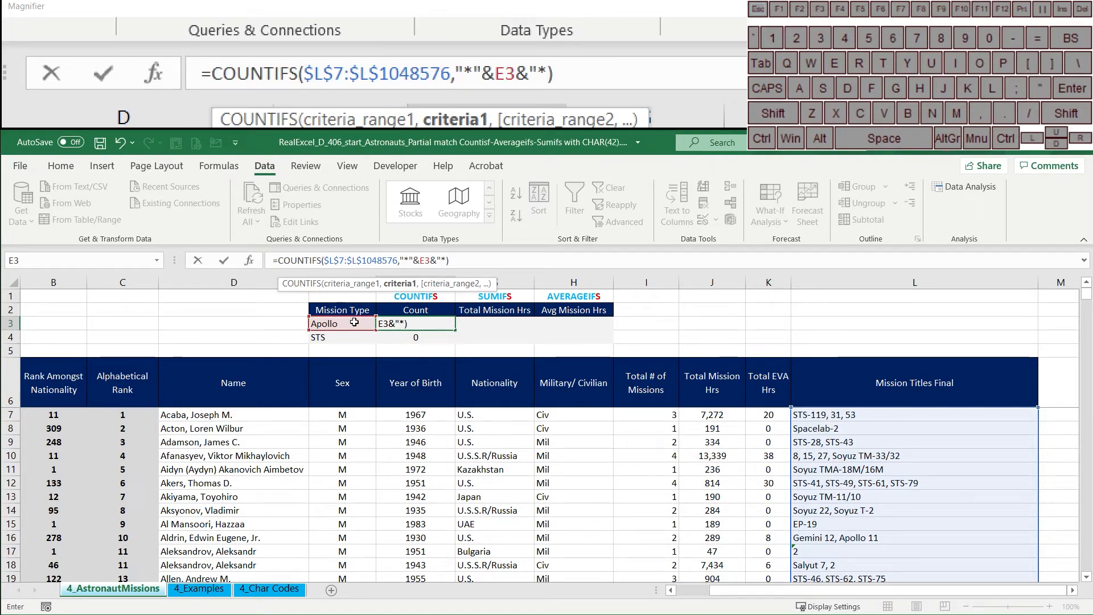
key(Return)
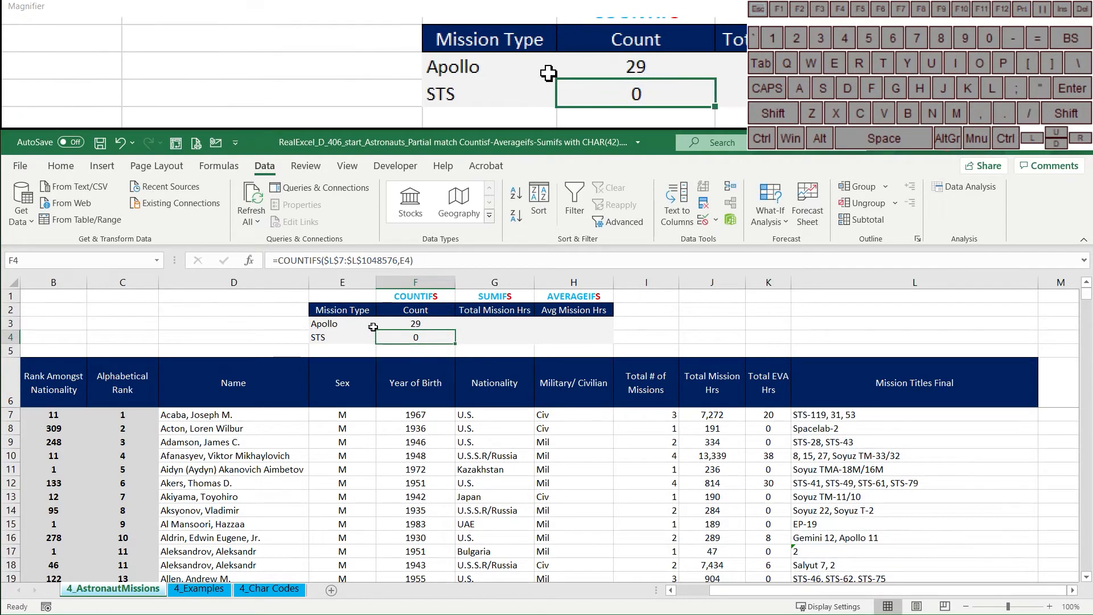
Fill the wildcard cell-reference formula from F3 down to the STS row in F4 and compare both formulas.
click(382, 324)
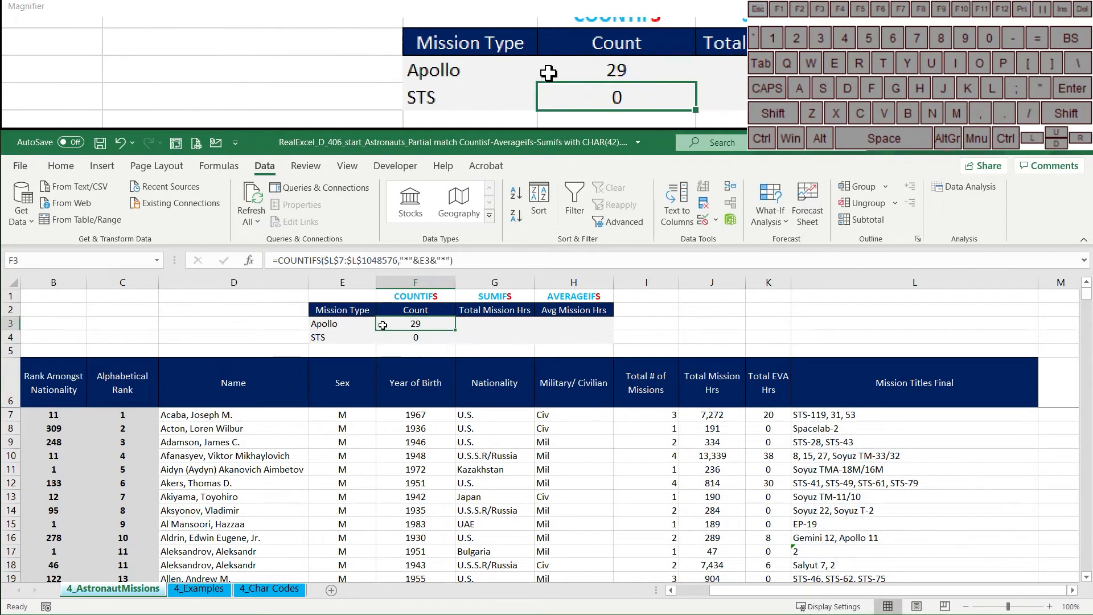
drag(456, 330, 451, 341)
click(441, 340)
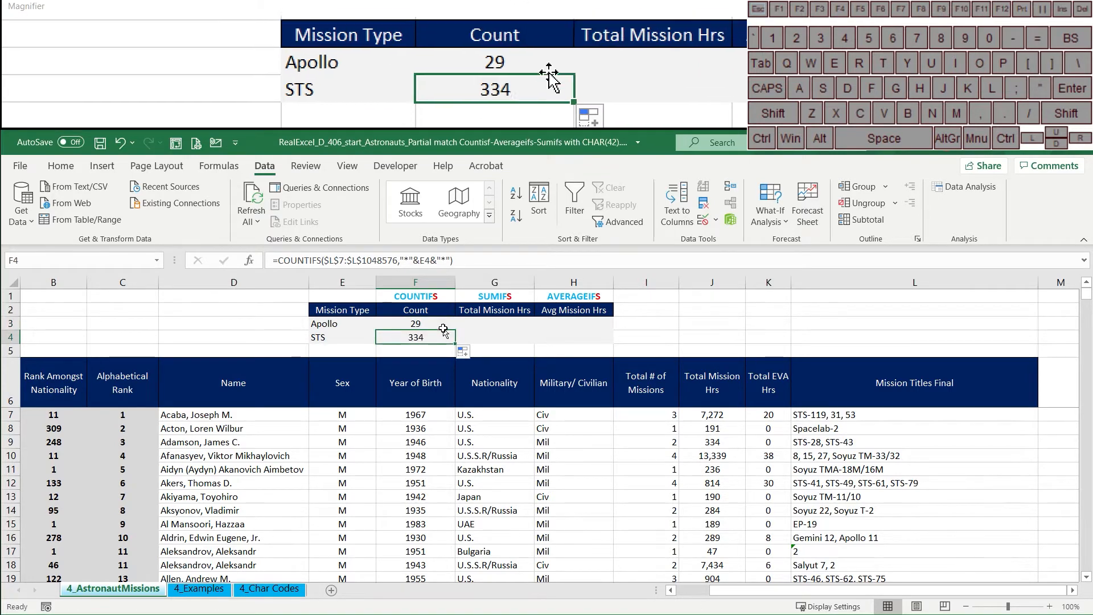
click(443, 326)
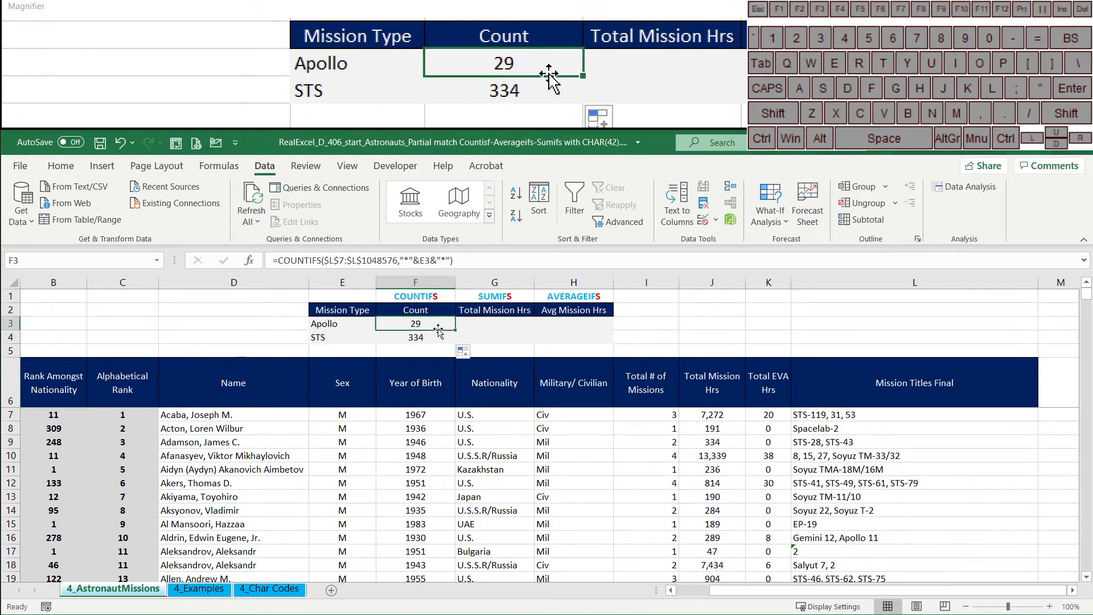
click(437, 336)
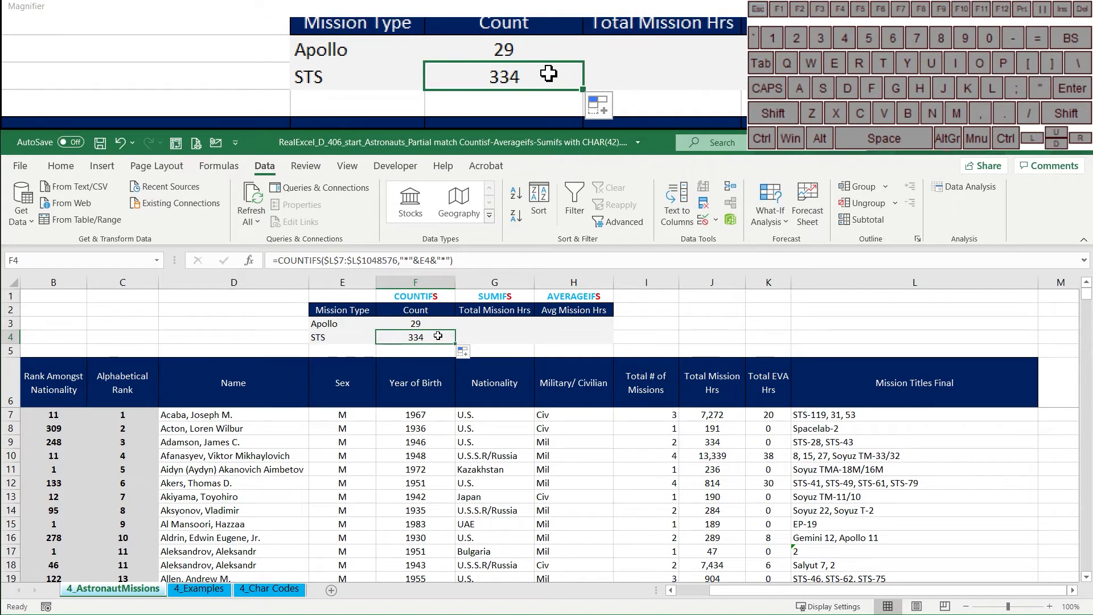
Replace both quoted asterisks in F3's COUNTIFS criterion with CHAR(42), keeping the E3 reference between them.
click(426, 324)
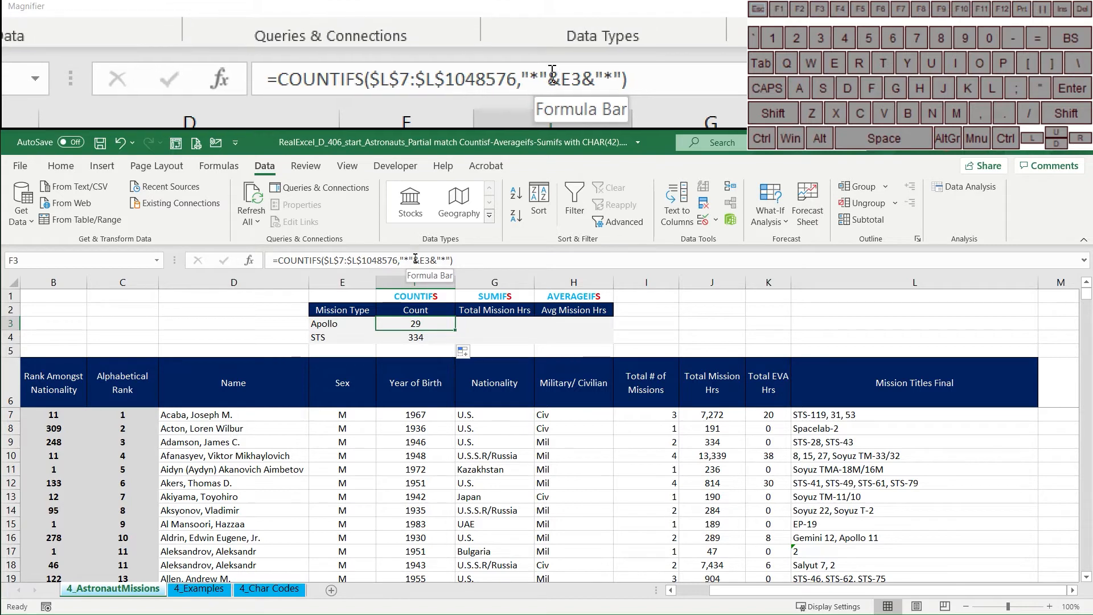
double_click(409, 260)
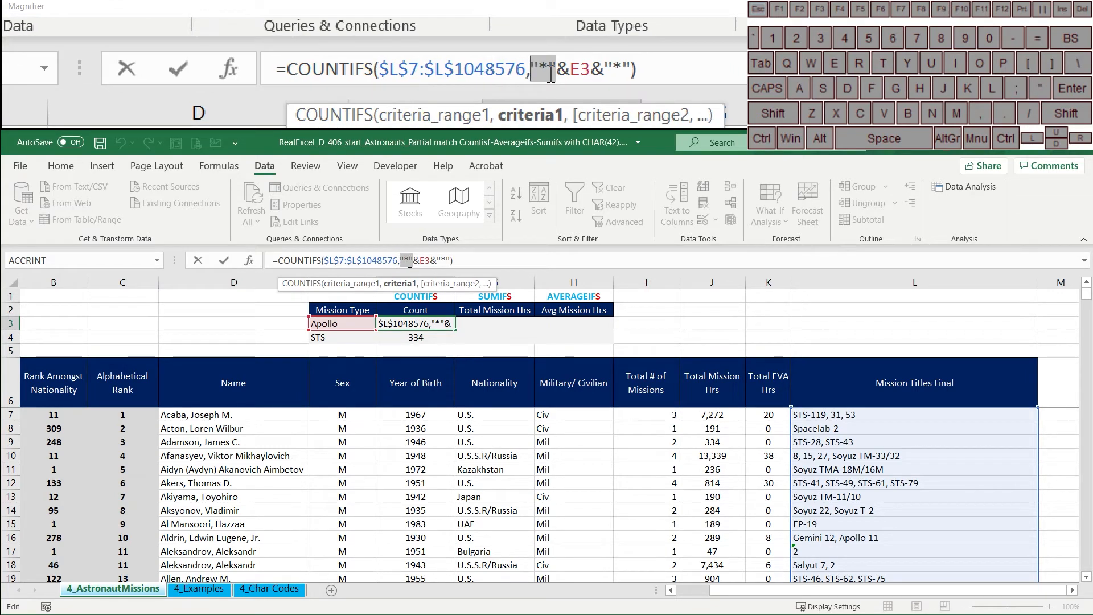
text(Char()
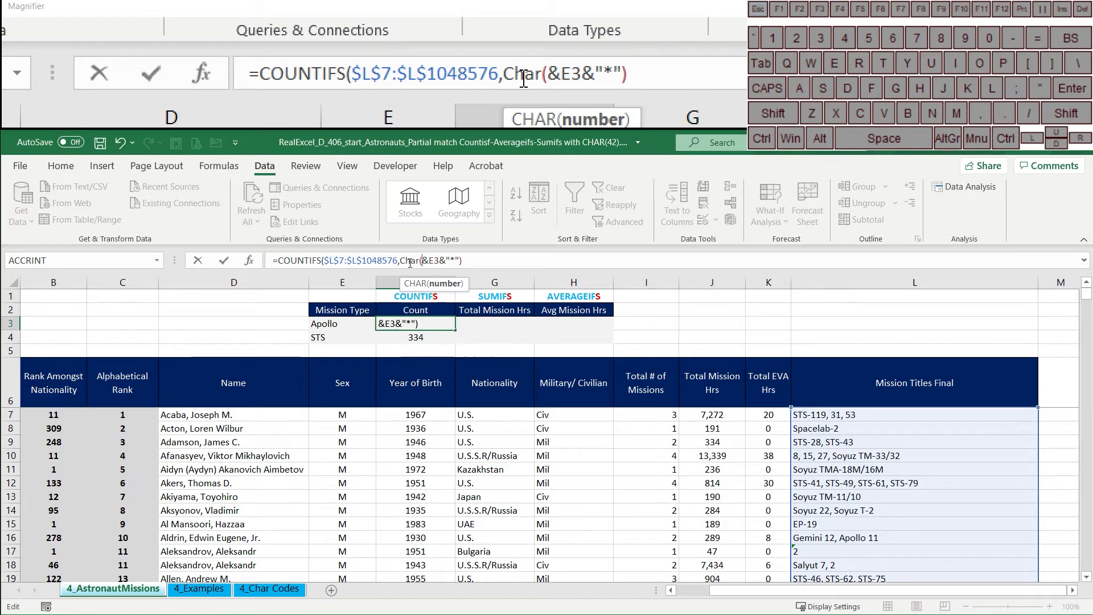
text(42))
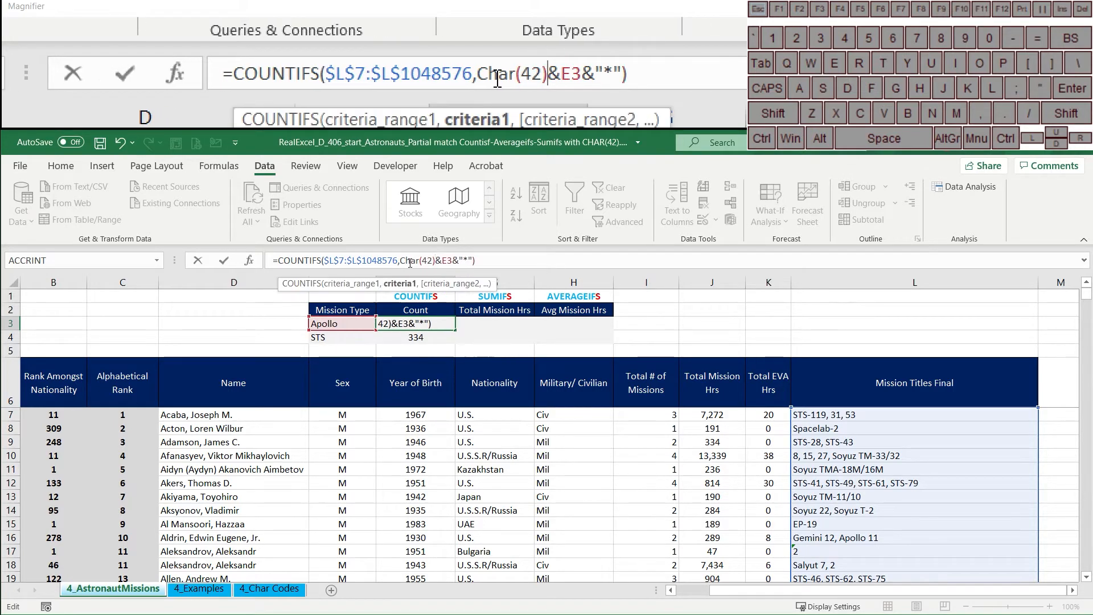
mouse_move(459, 260)
mouse_down()
mouse_move(475, 260)
mouse_move(460, 261)
mouse_up()
click(473, 260)
text(char()
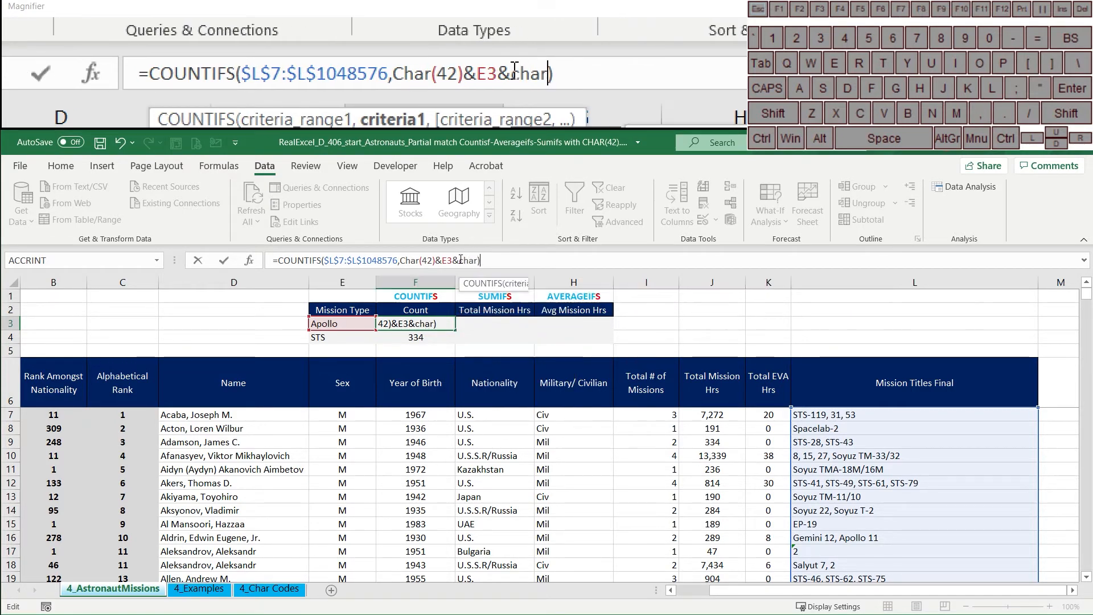
text(42))
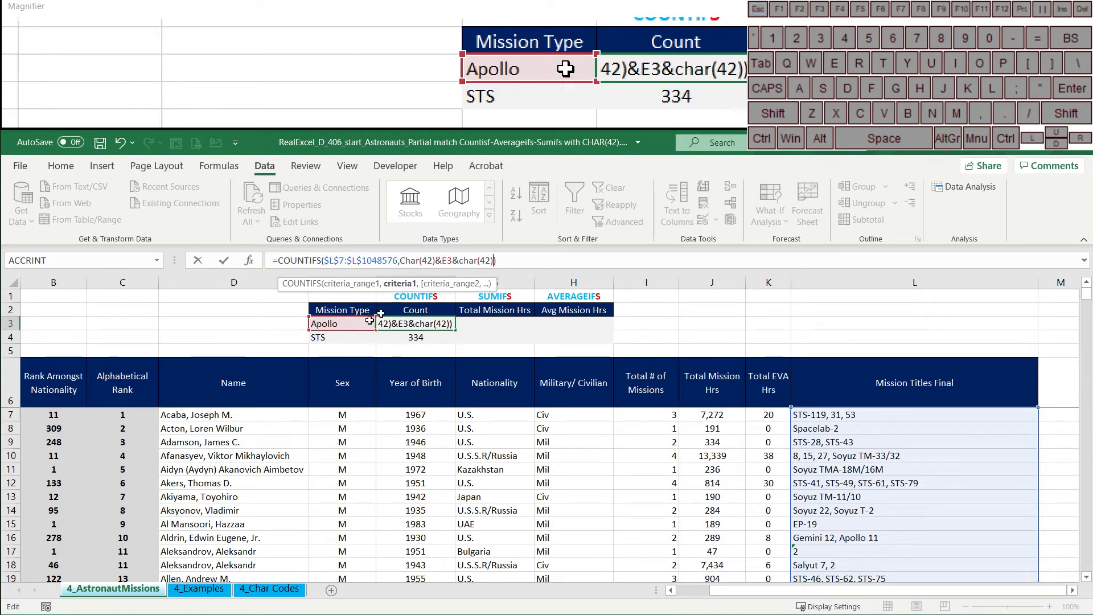
key(Return)
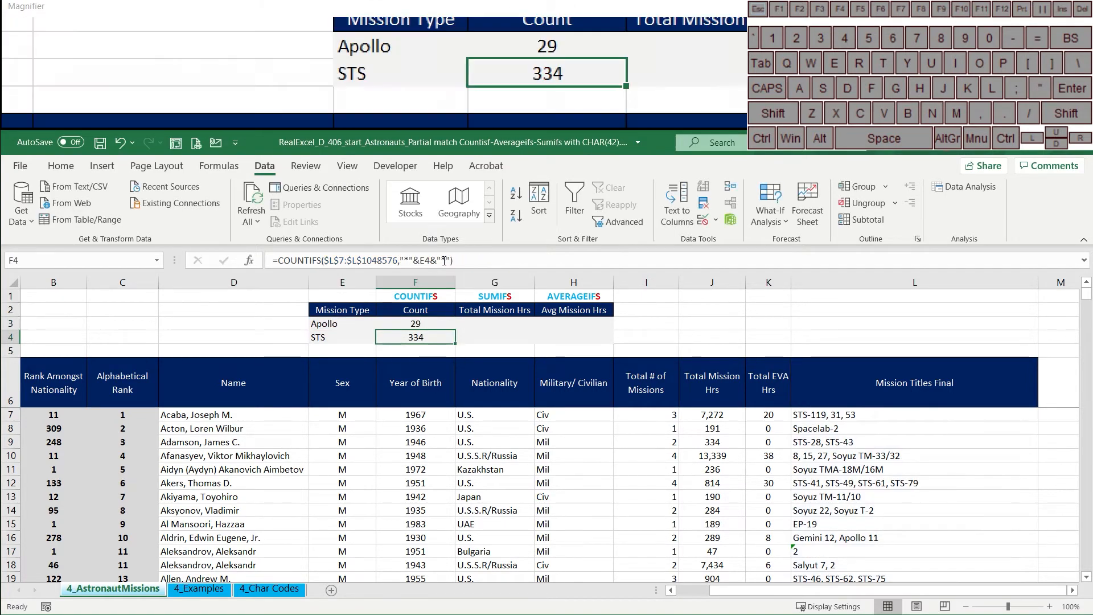
Fill the CHAR(42) version of the Apollo count formula from F3 down to F4.
click(448, 323)
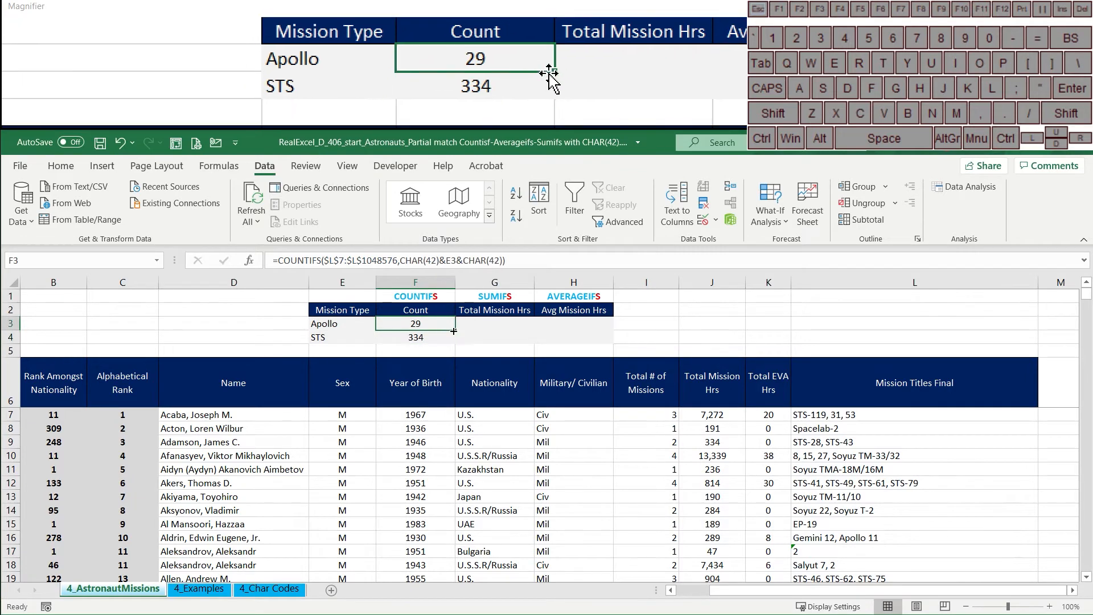
drag(453, 331, 454, 342)
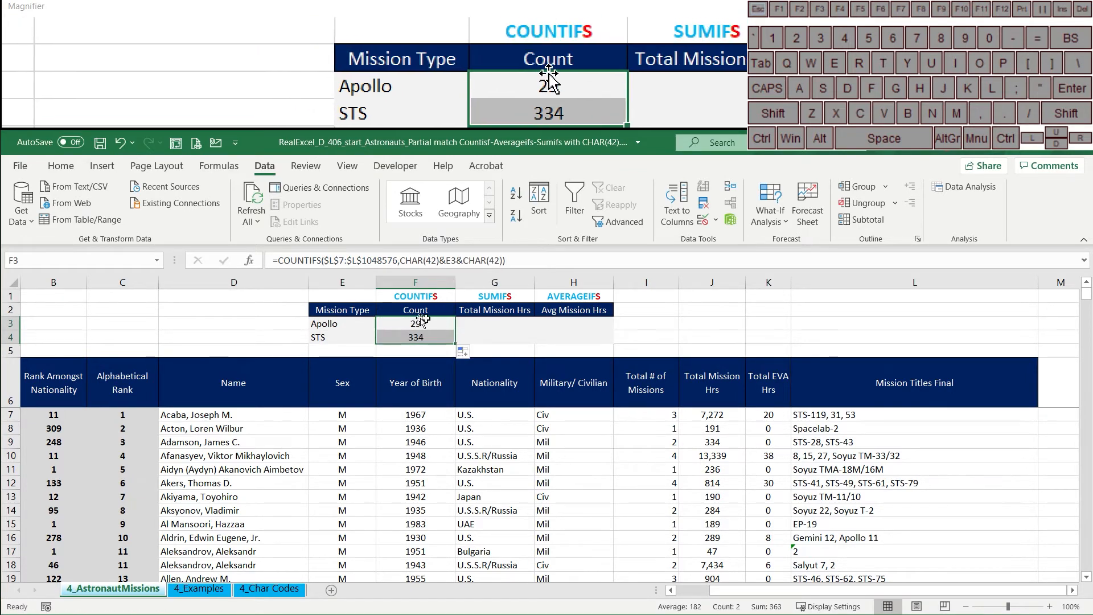
click(509, 327)
Try filling the F3 formula across to G3 under Total Mission Hrs and inspect the copied criterion reference.
click(432, 324)
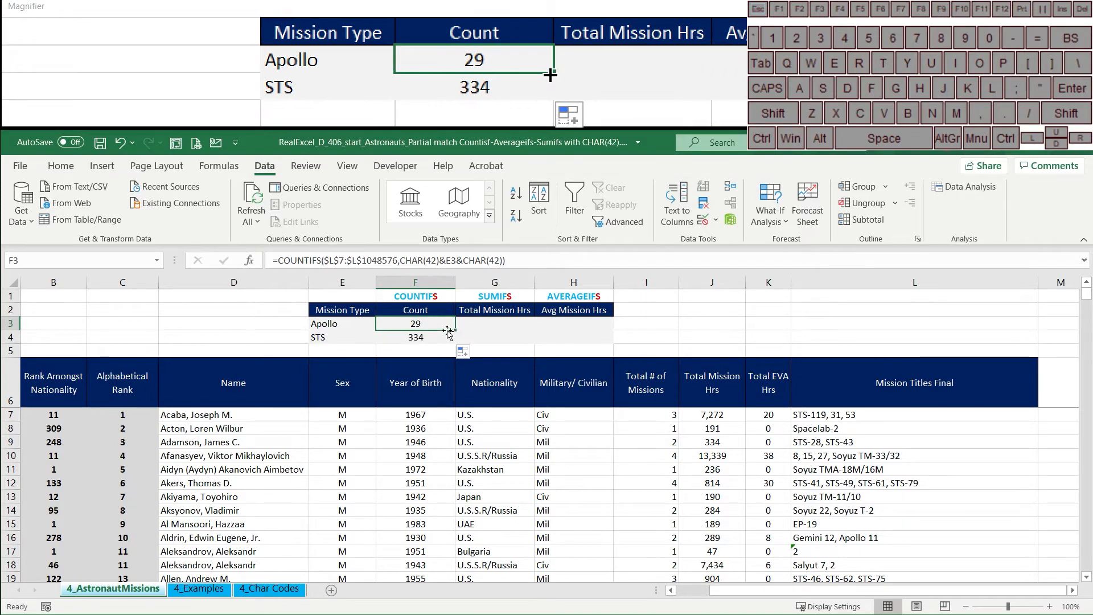
drag(456, 332, 504, 332)
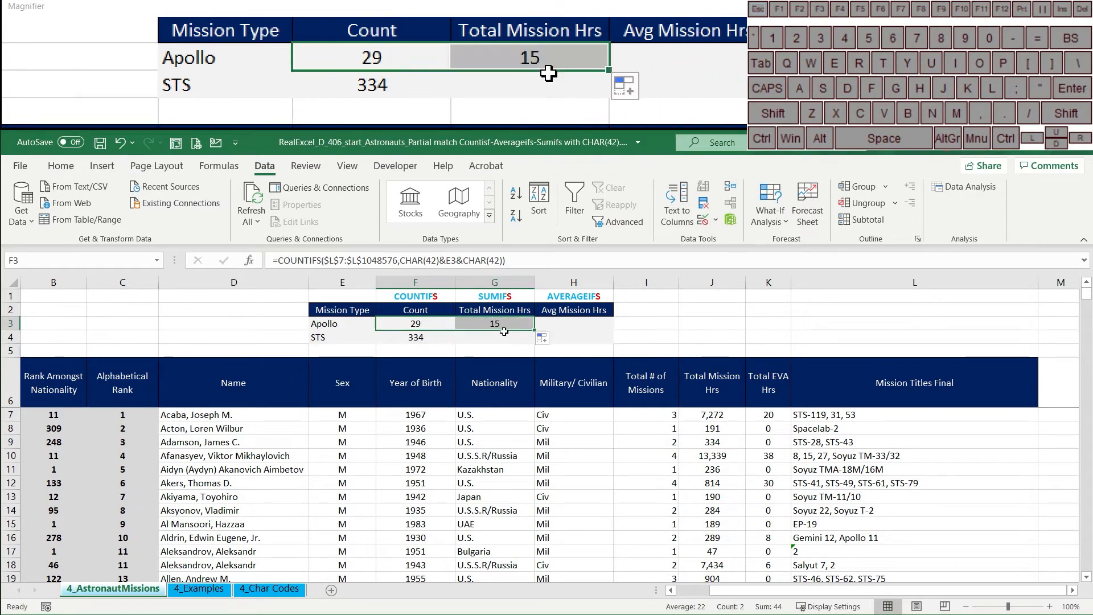
click(497, 327)
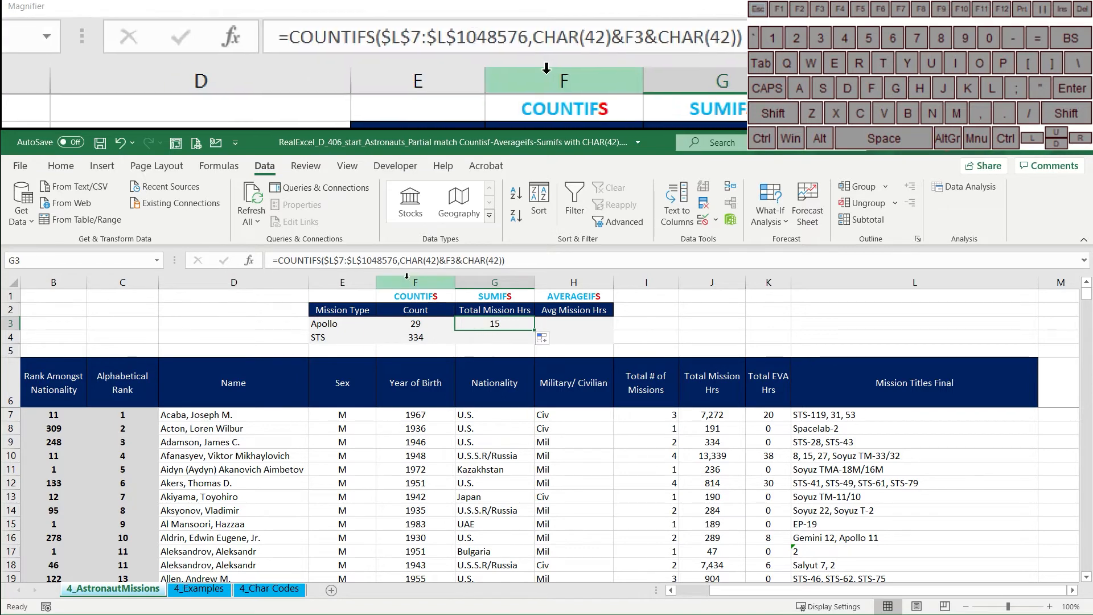
click(398, 262)
key(Escape)
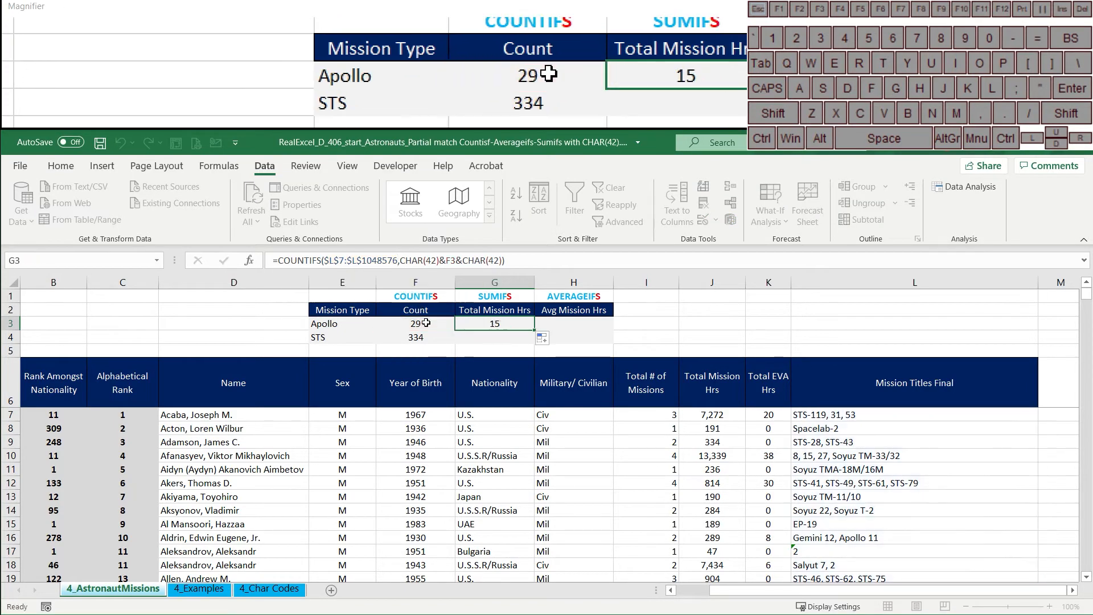
Lock the column of the criterion reference in F3's COUNTIFS formula, making it $E3.
click(426, 324)
click(446, 260)
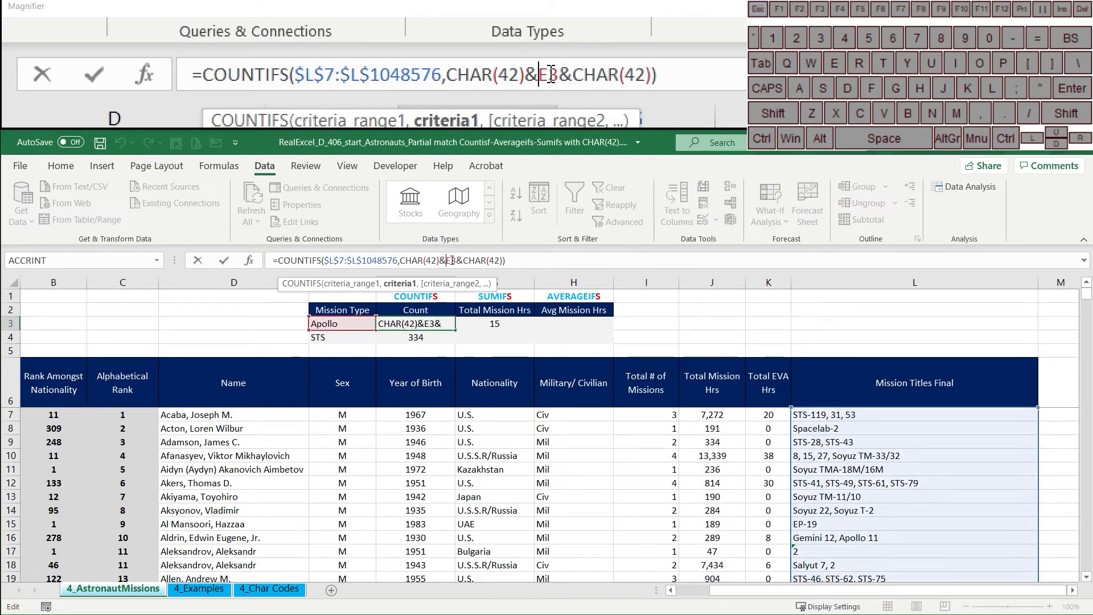
key(F4)
key(F4)
key(F4)
key(Return)
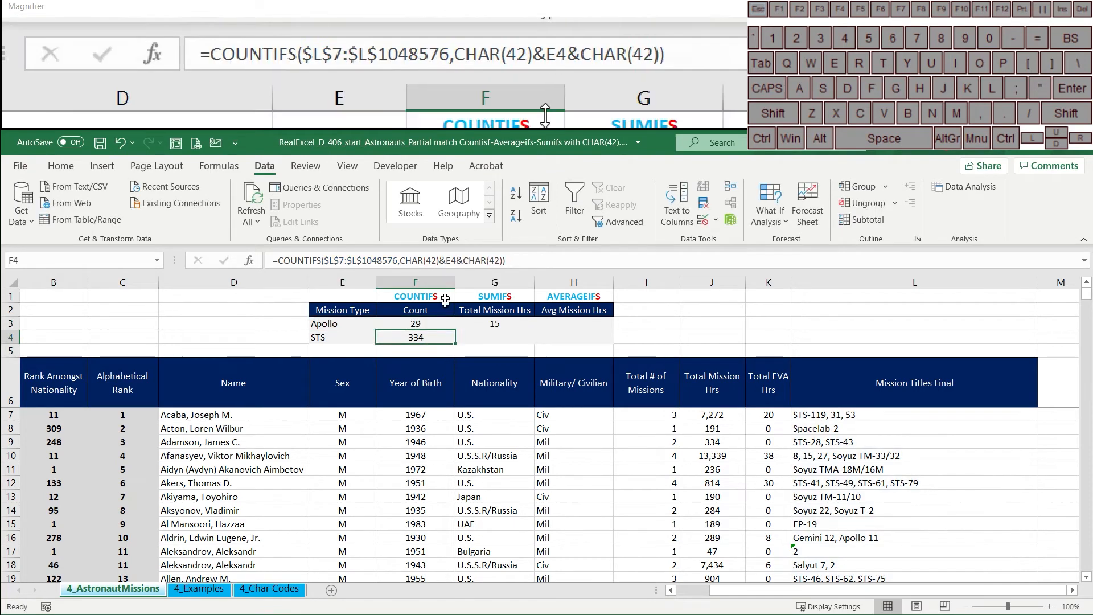
Fill the count formula with the $E3 reference from F3 down to the STS row in F4.
click(444, 321)
click(455, 332)
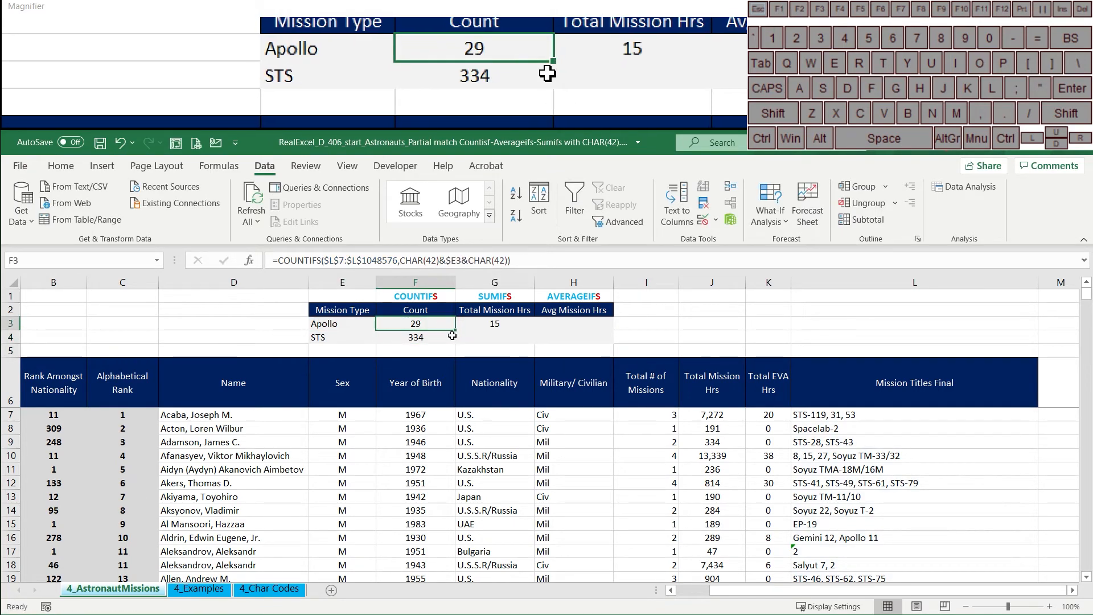
drag(455, 333, 456, 344)
Fill the column-locked Apollo count formula from F3 across to G3 under Total Mission Hrs.
click(452, 327)
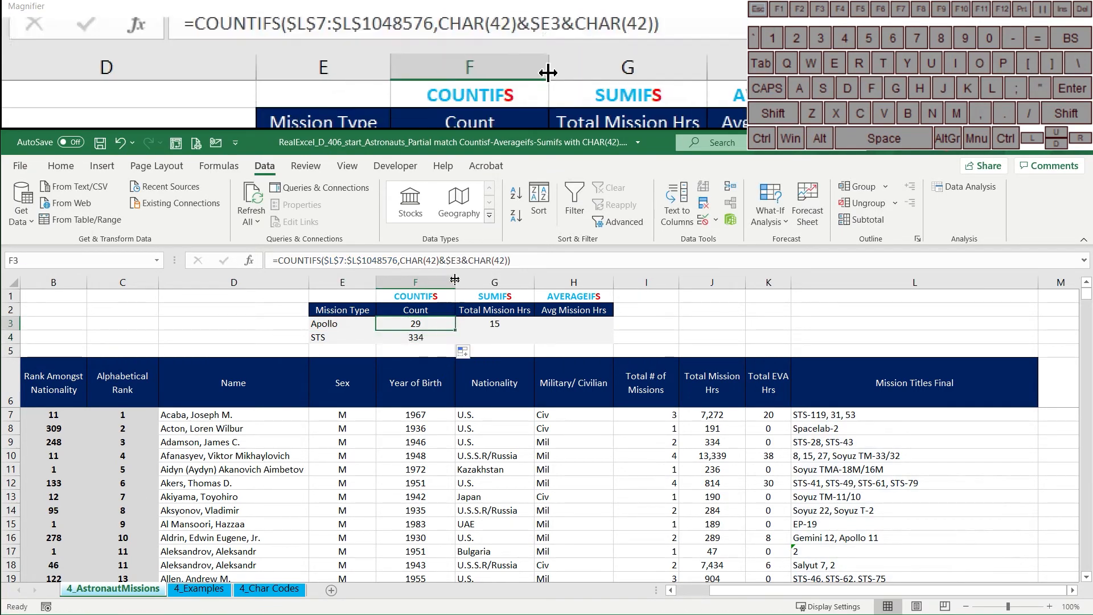
double_click(450, 331)
key(Escape)
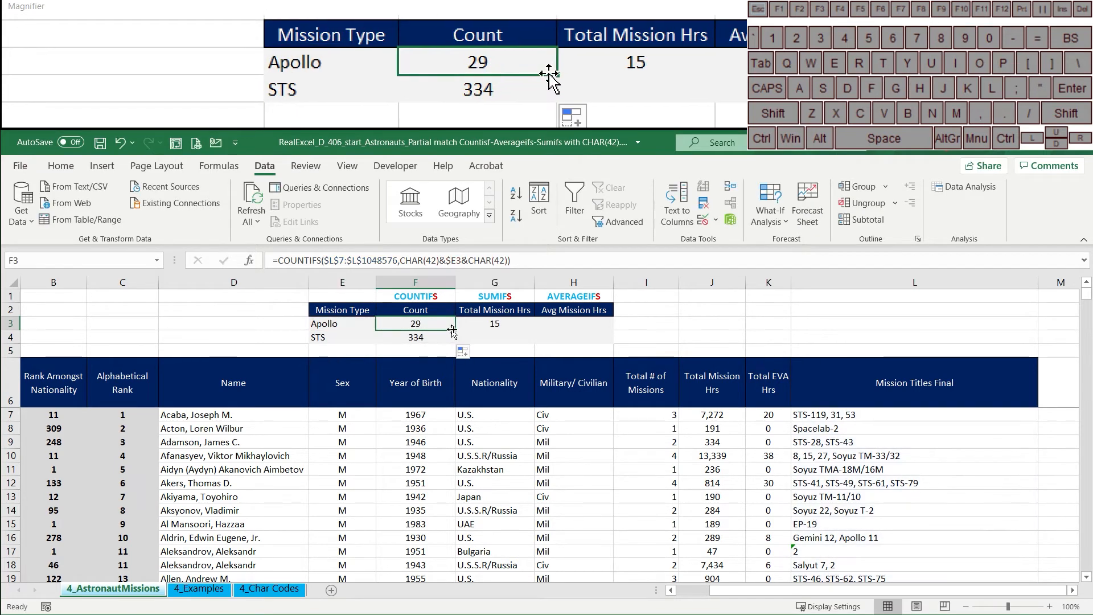
drag(453, 331, 514, 333)
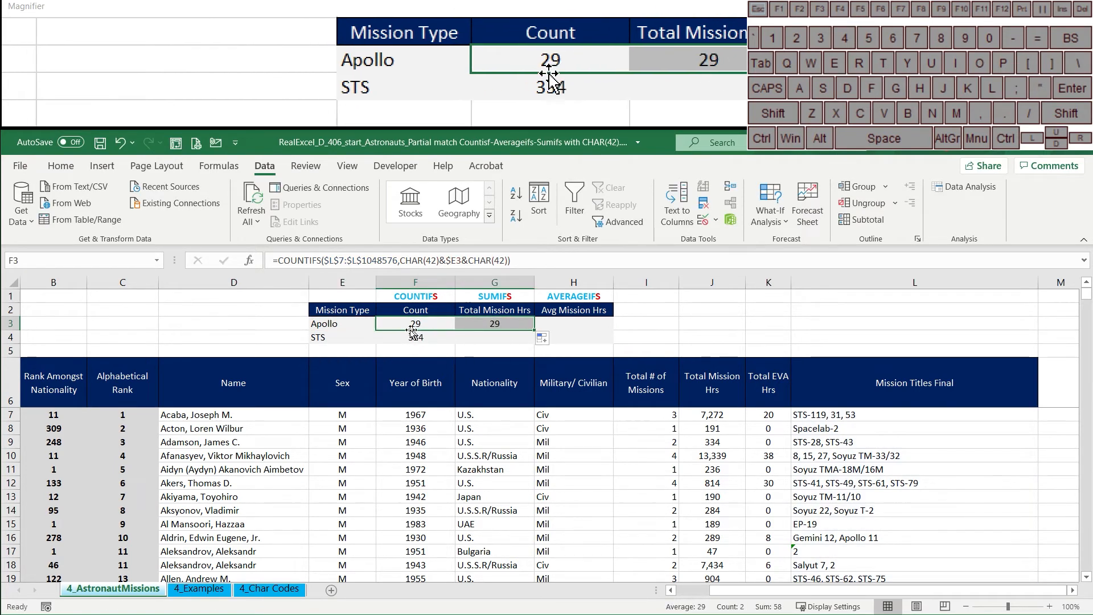
Change the function in G3's copied count formula from COUNTIFS to SUMIFS.
click(493, 325)
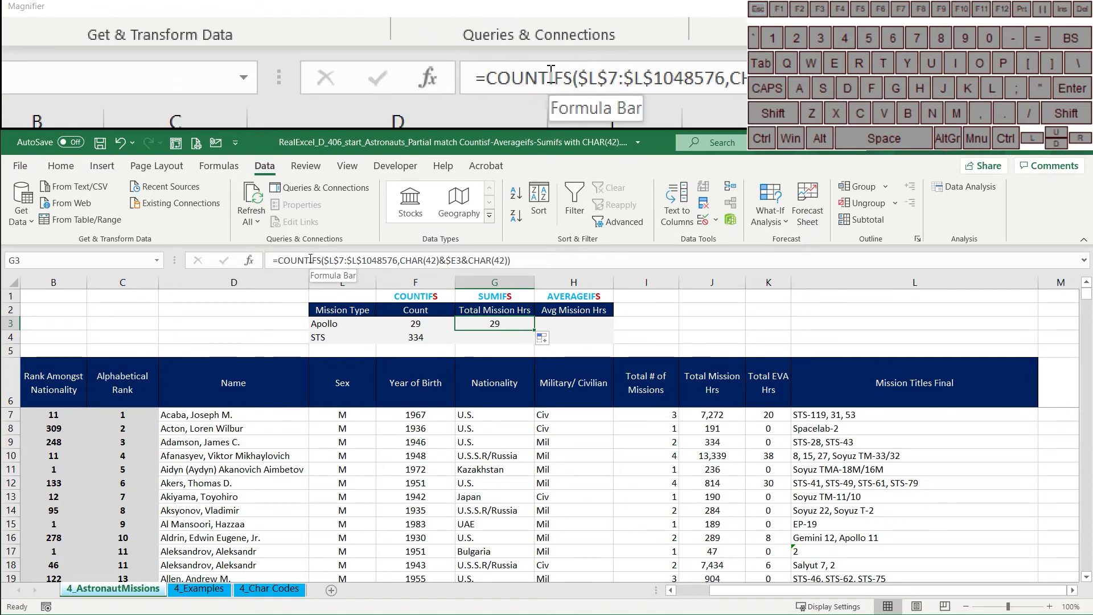
click(279, 260)
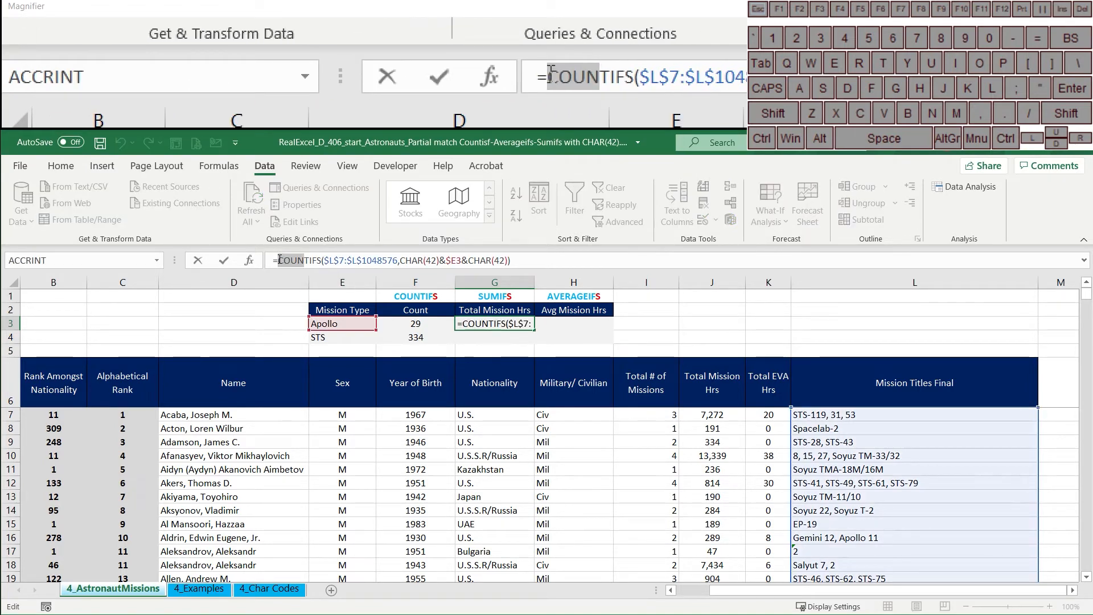
text(SUM)
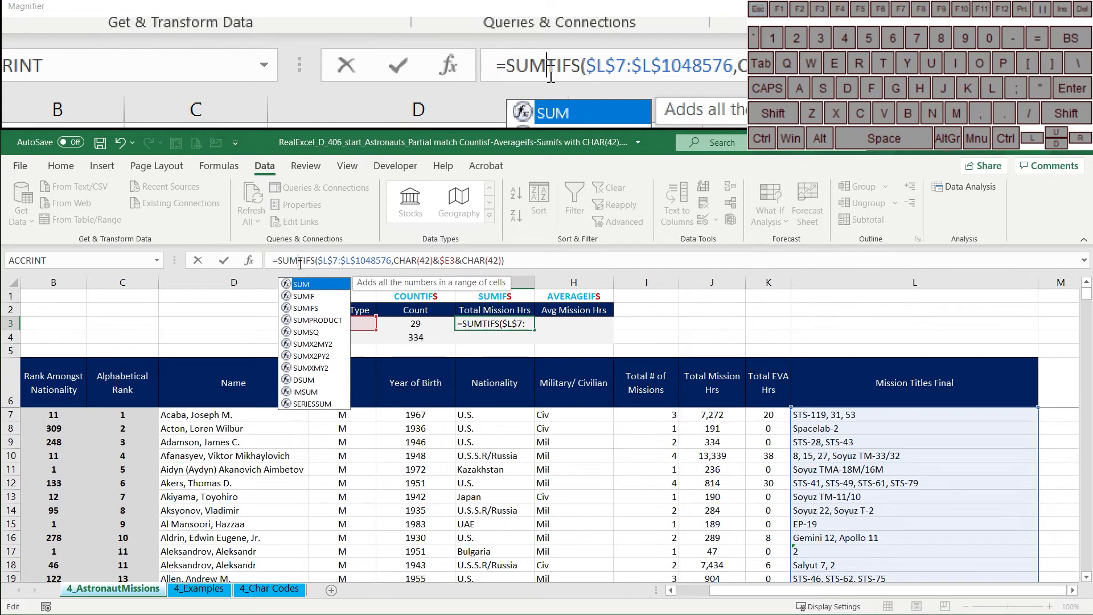
key(Delete)
Insert the absolute Total Mission Hrs range $J$7:$J$1048576 as the sum range ahead of the criteria range in G3's SUMIFS formula.
click(317, 261)
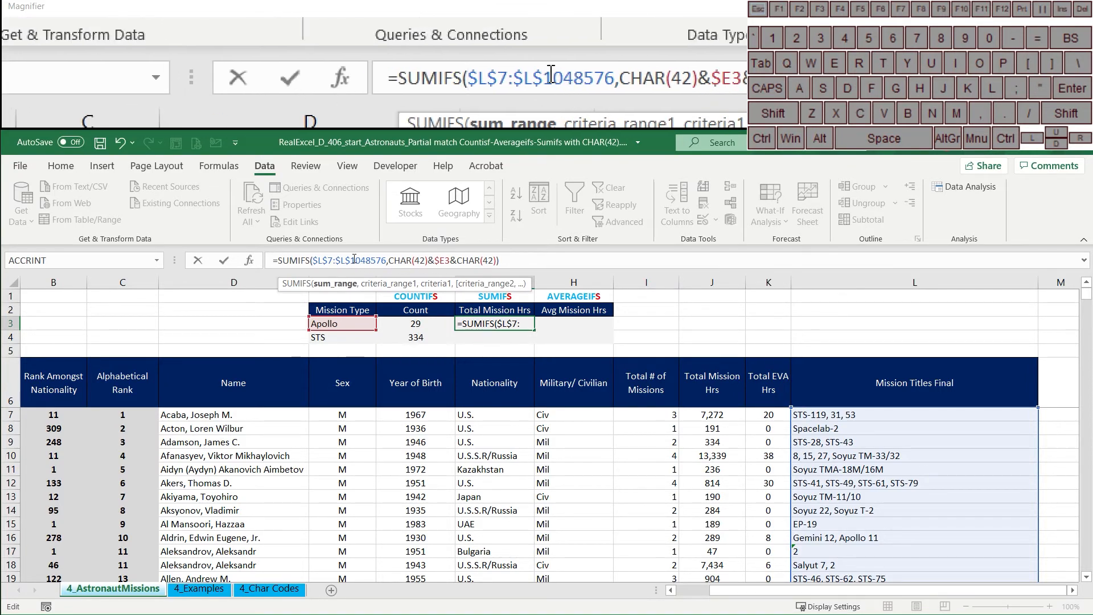
text(,)
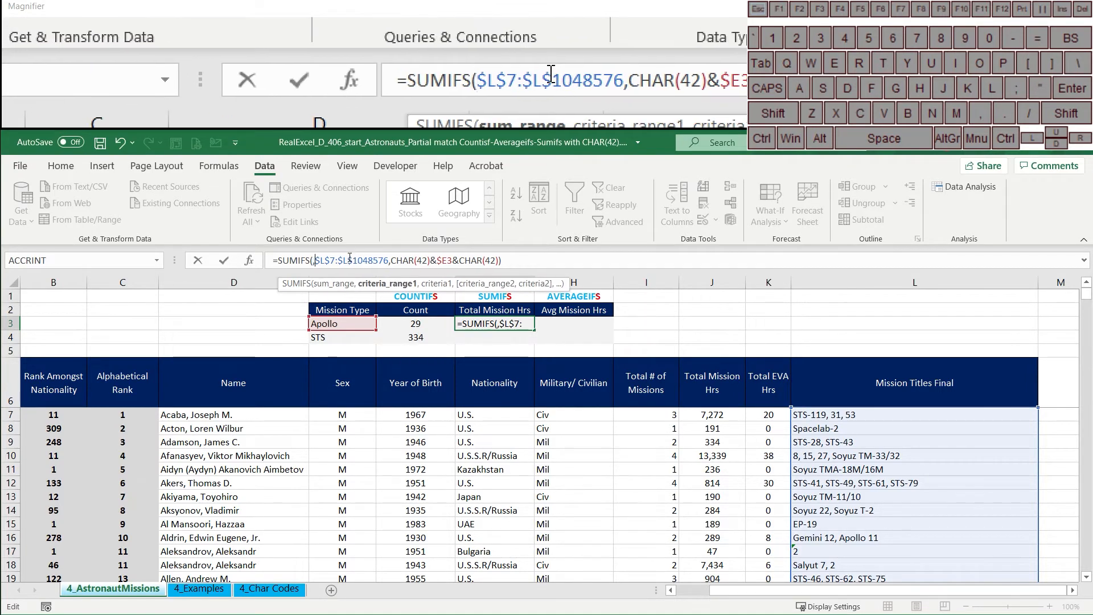
click(313, 260)
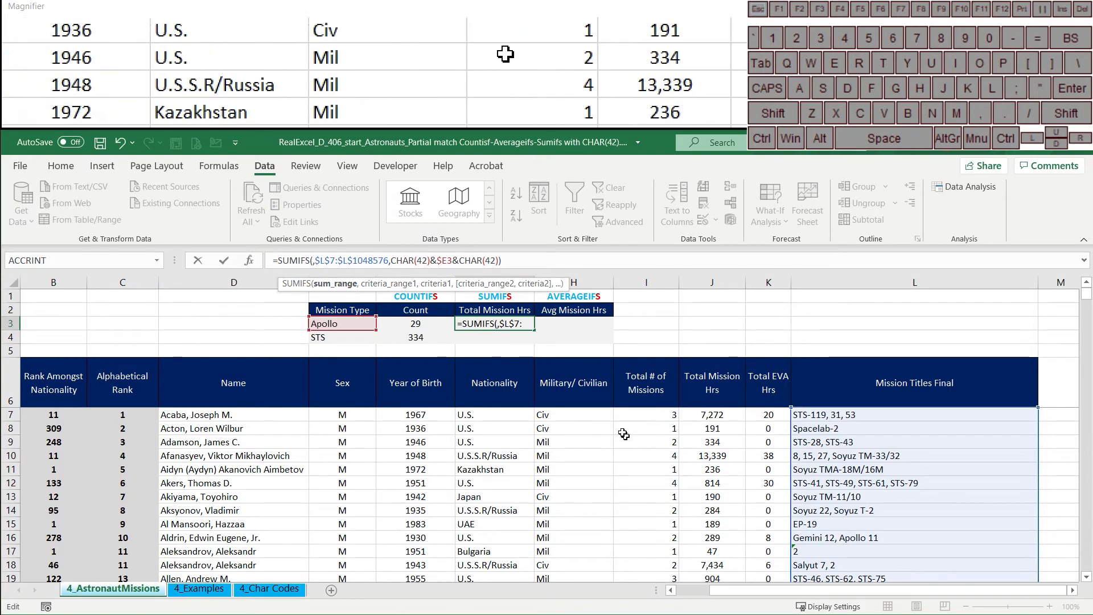
click(709, 416)
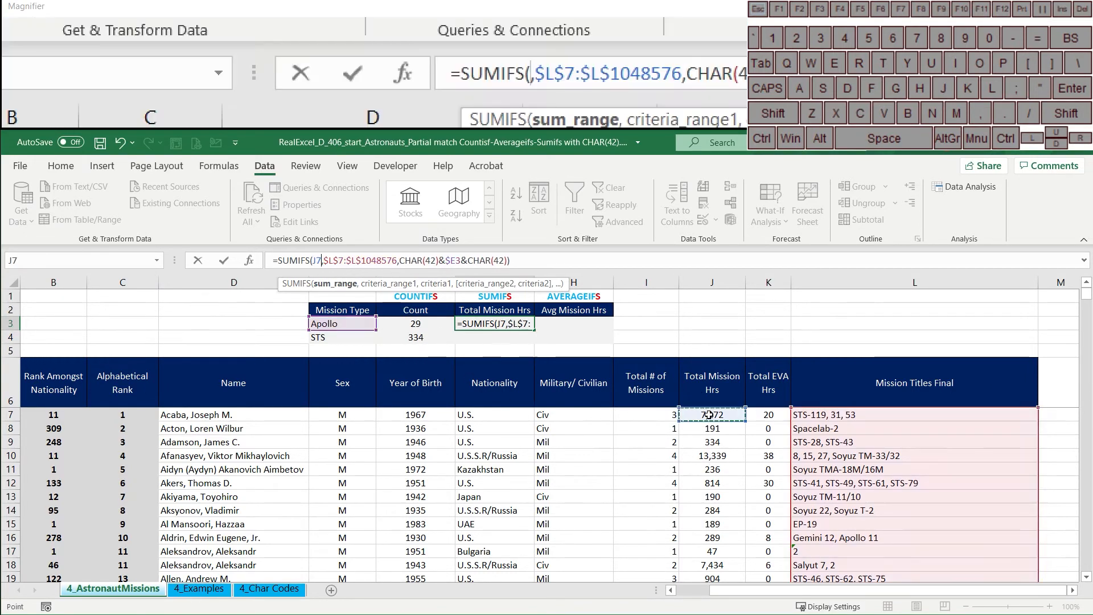
key(ctrl+shift+Down)
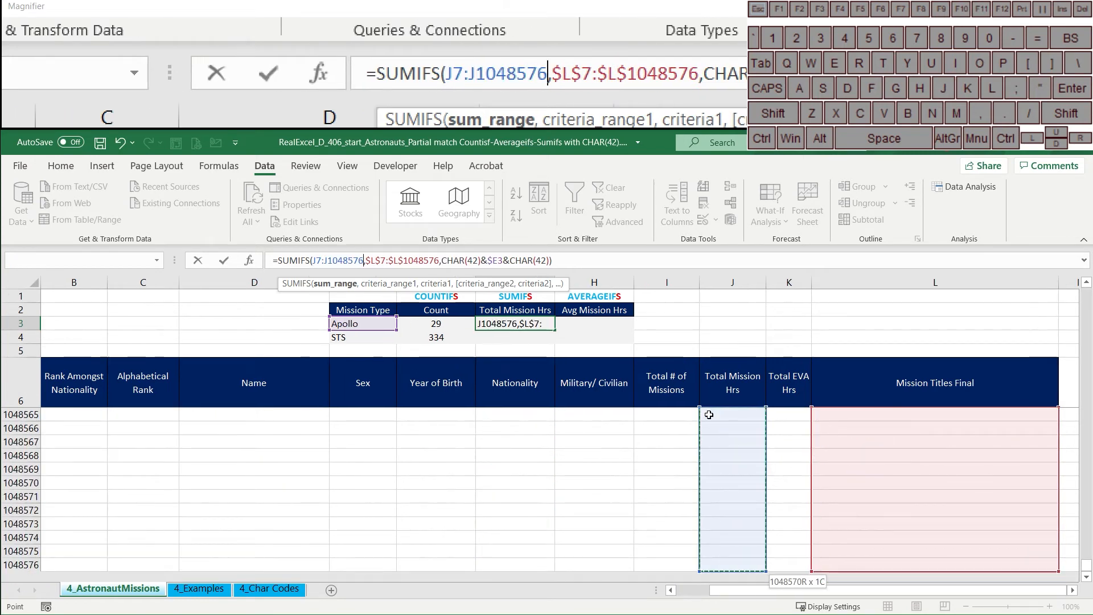
key(F4)
key(Return)
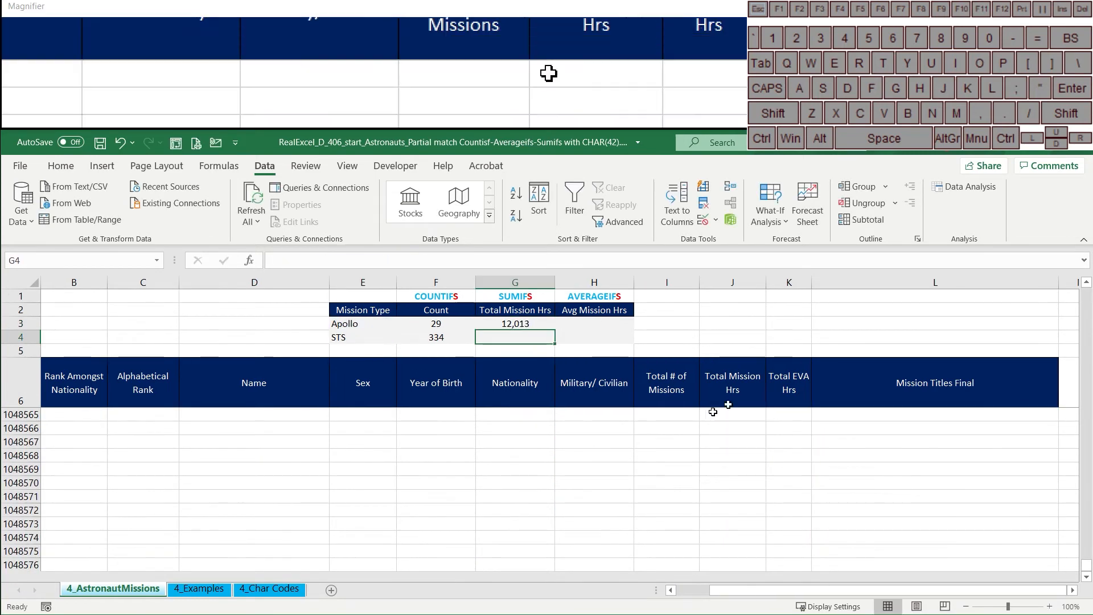
Fill the SUMIFS formula from G3 down to the STS row in G4.
click(709, 387)
key(Down)
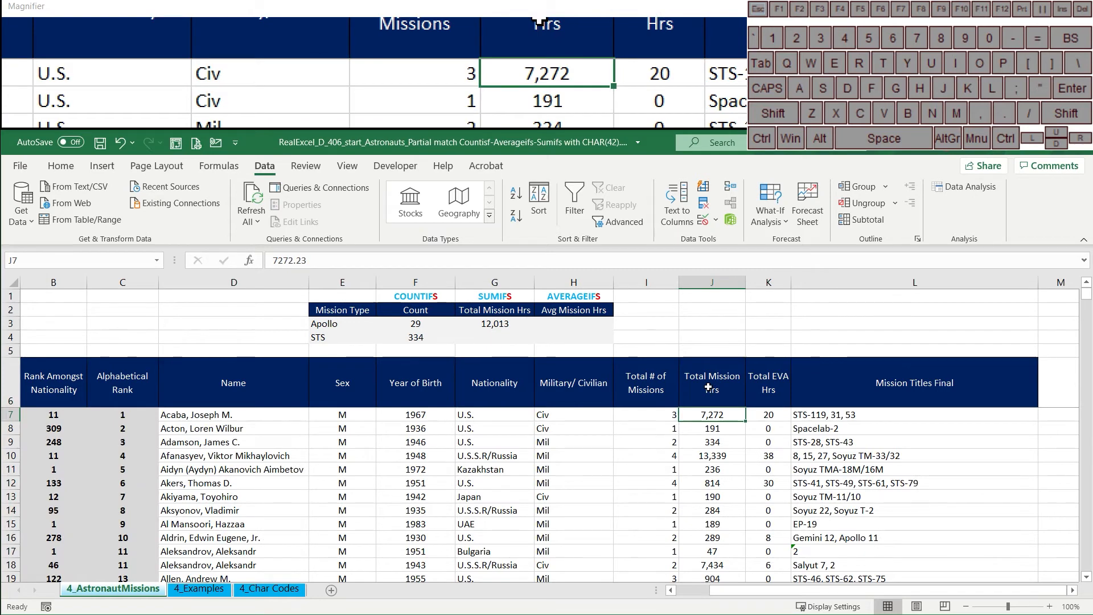
click(502, 327)
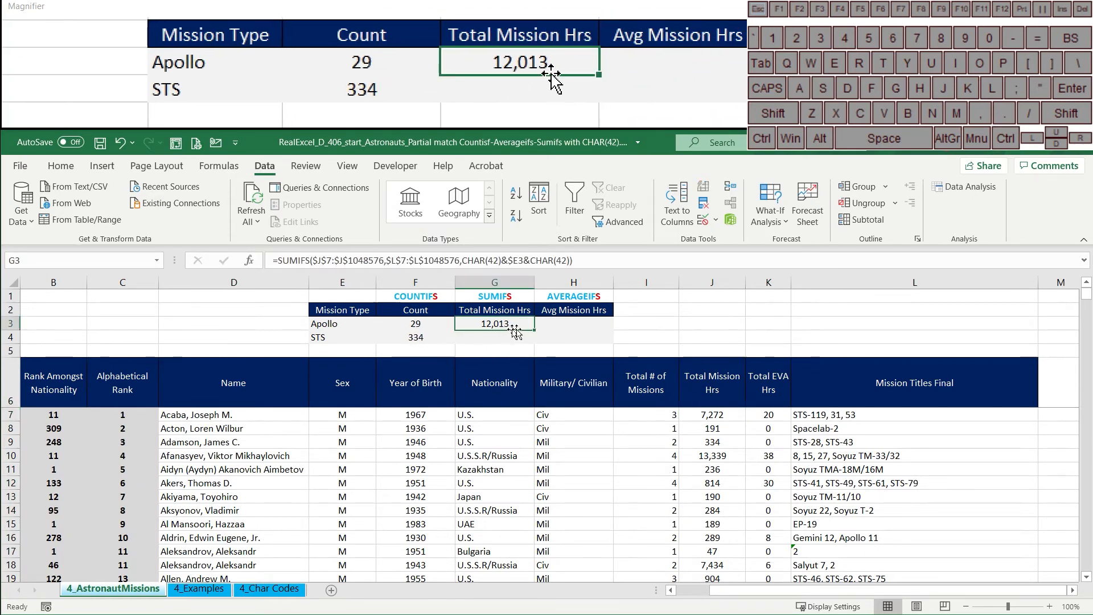
drag(533, 334, 533, 344)
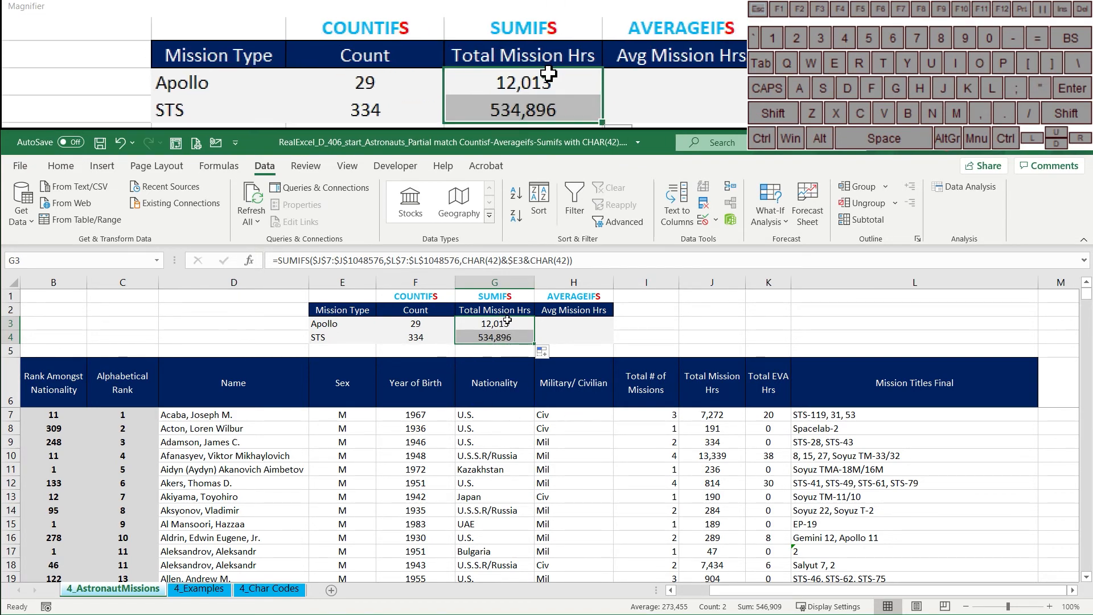
Fill G3's formula across to H3 under Avg Mission Hrs and change the function in H3 to AVERAGEIFS.
click(506, 321)
drag(535, 330, 557, 338)
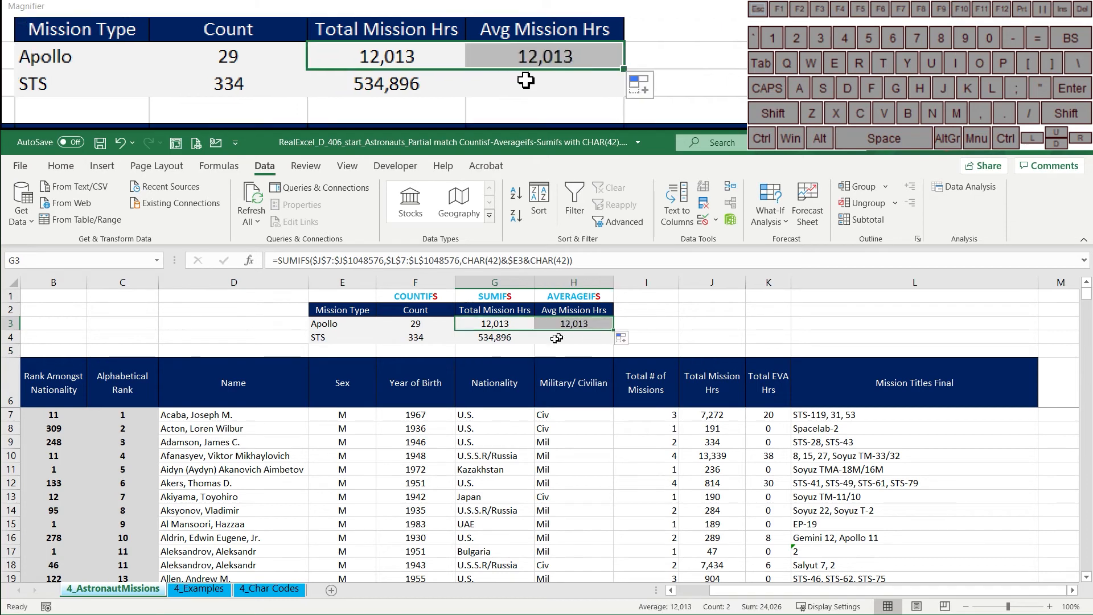
click(564, 325)
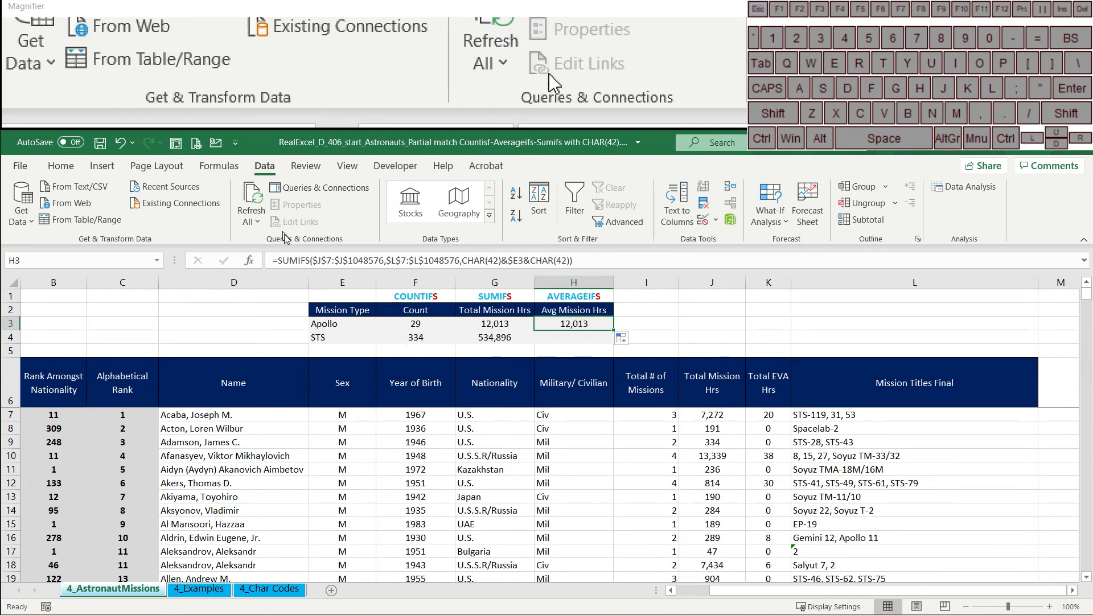
click(285, 260)
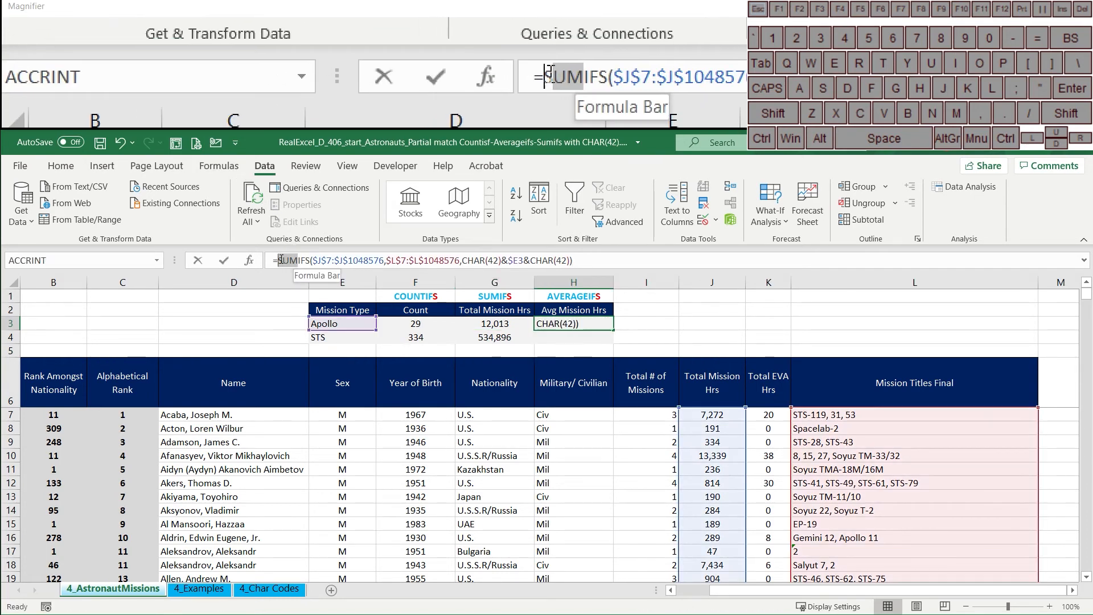
text(average)
key(Tab)
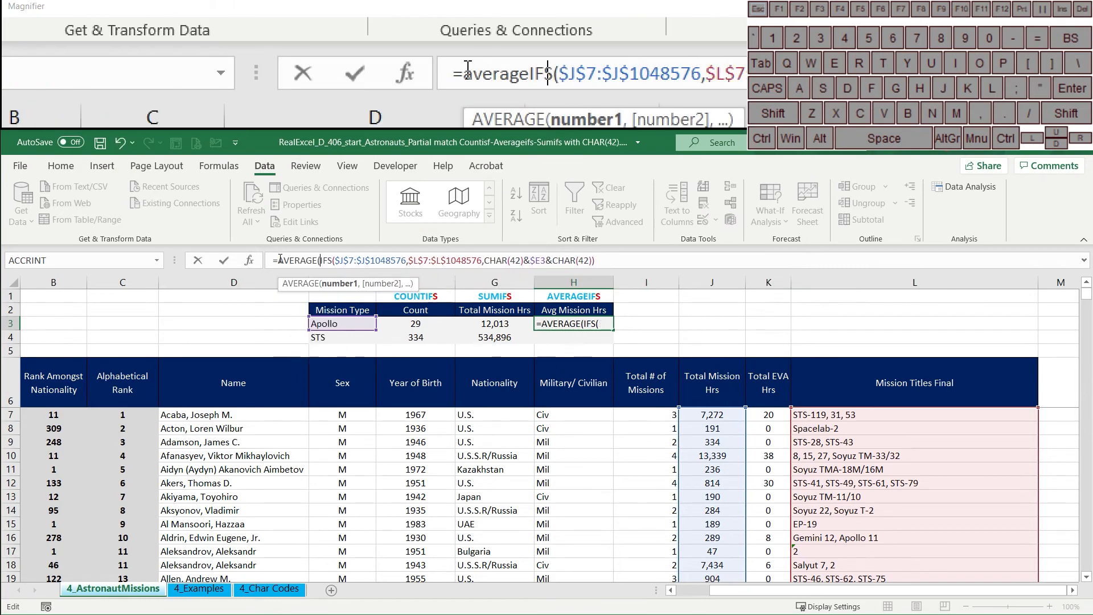
key(BackSpace)
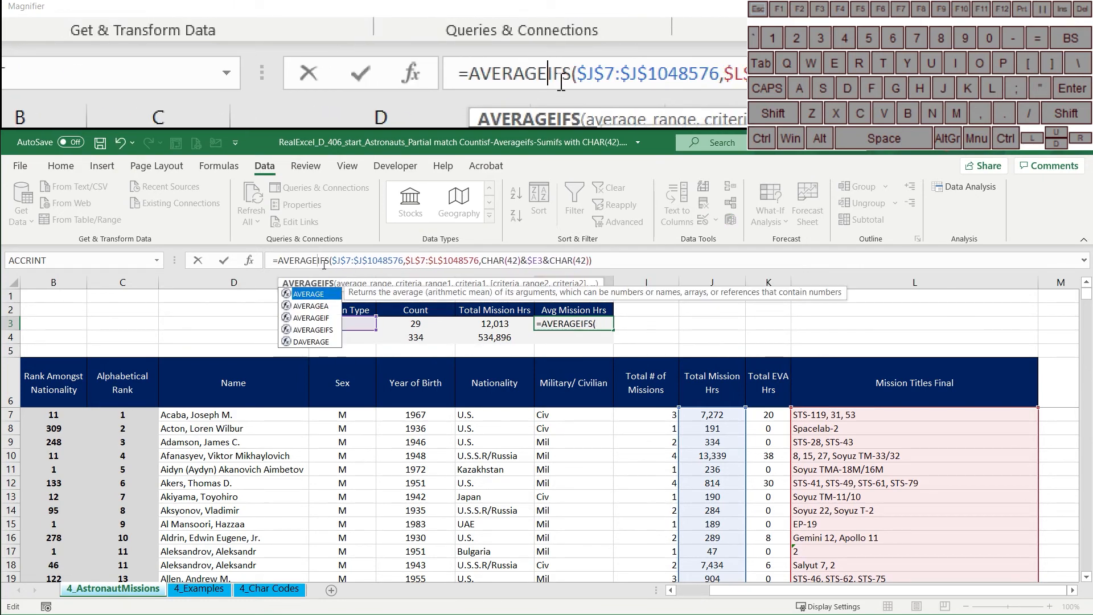
key(Right)
key(Right)
key(Right)
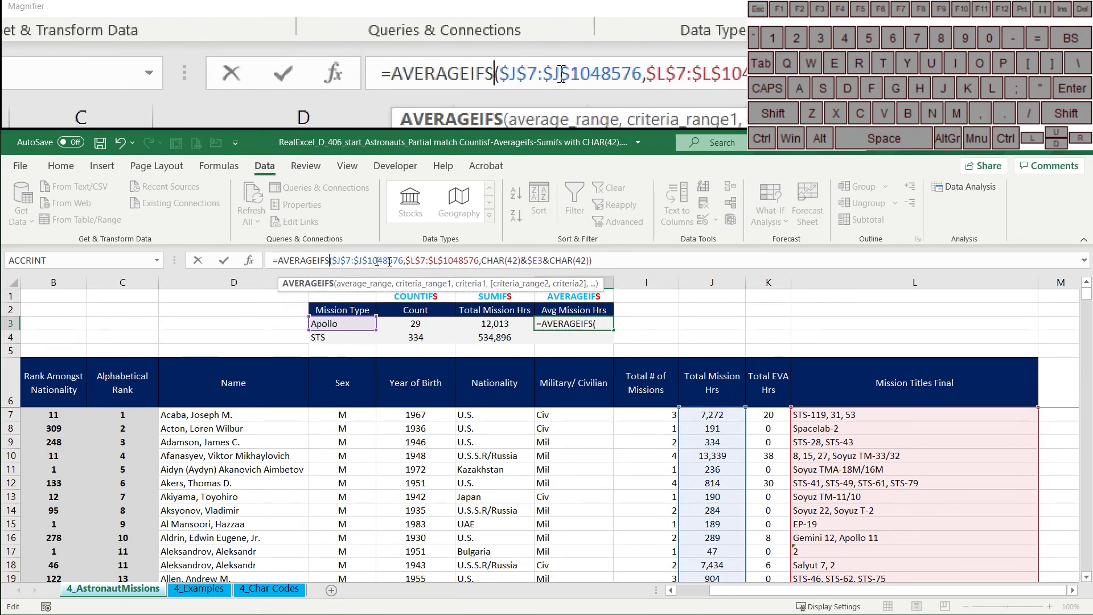
key(Return)
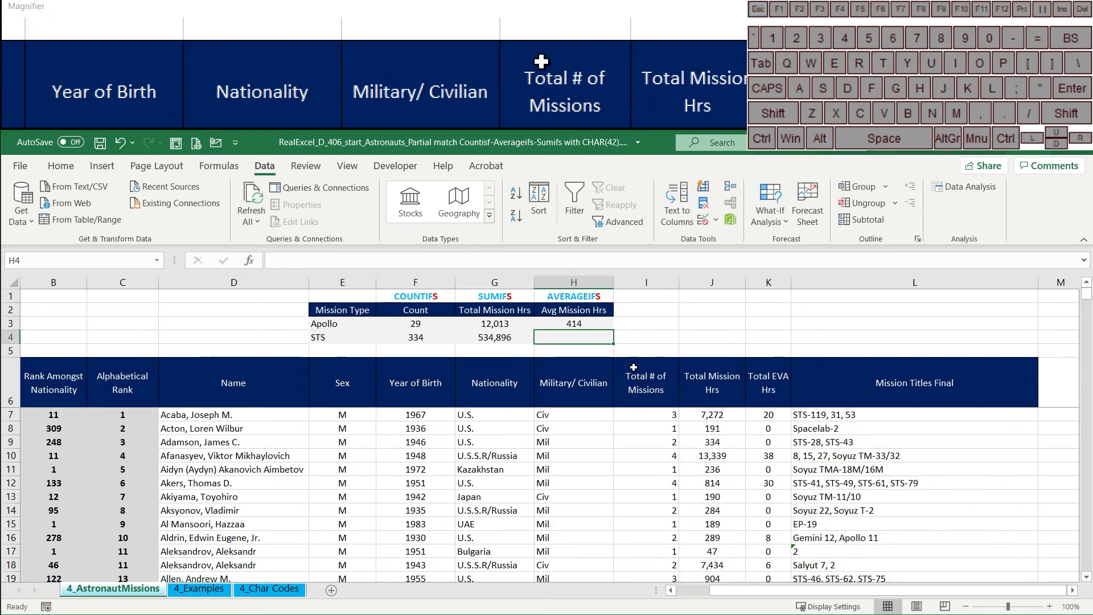
Fill the AVERAGEIFS formula from H3 down to the STS row in H4.
click(608, 326)
drag(612, 329, 612, 342)
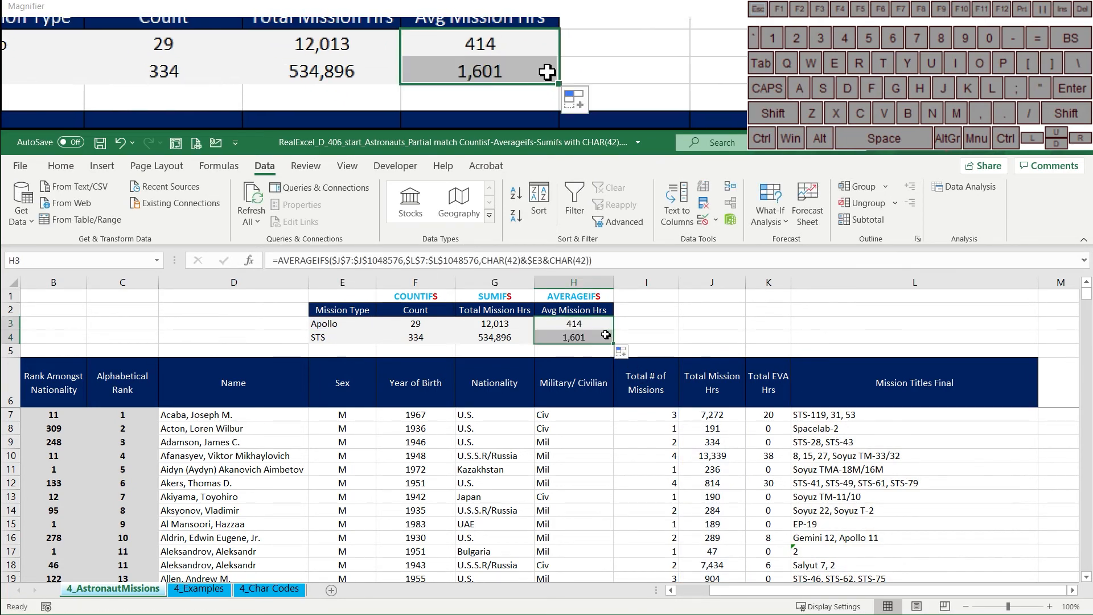
Review the range and criterion references in H3's AVERAGEIFS formula, and check the summary formulas in H4, G4 and F3.
click(574, 324)
click(406, 257)
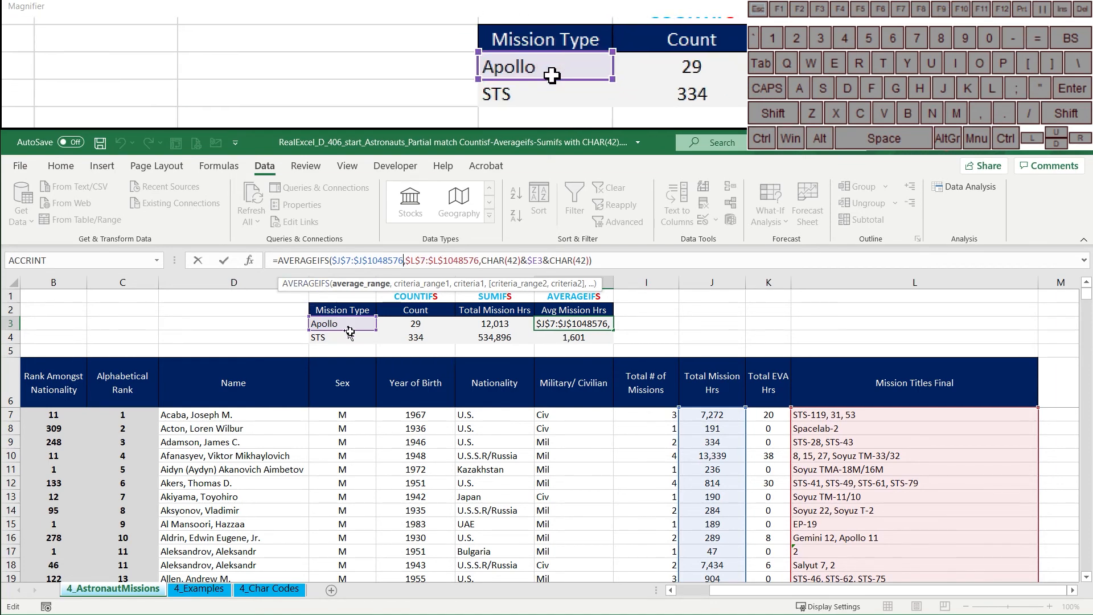
key(ctrl+Return)
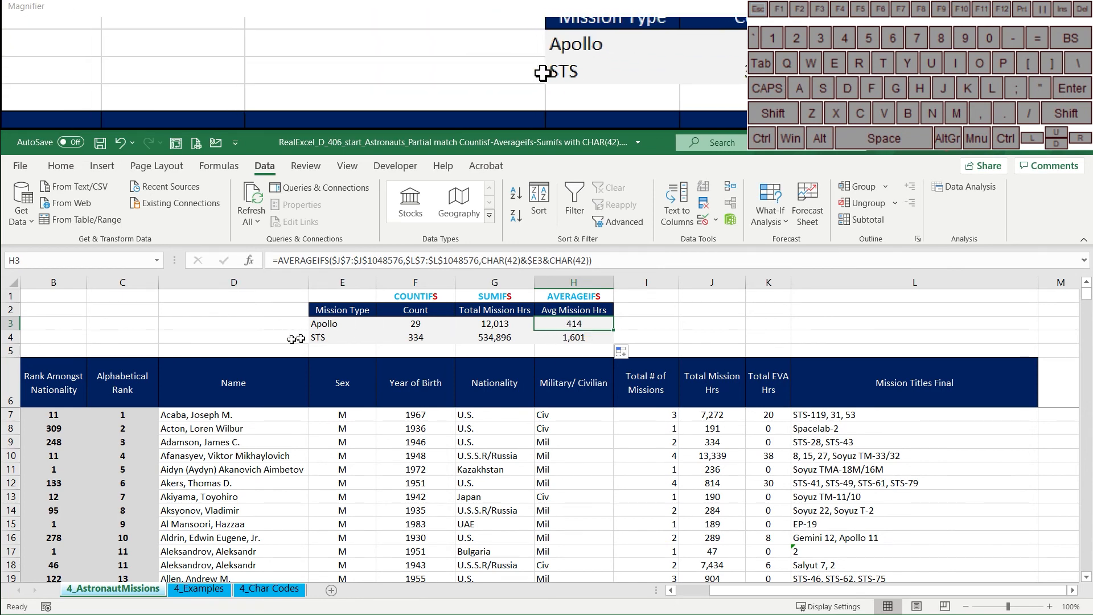
click(574, 337)
click(493, 337)
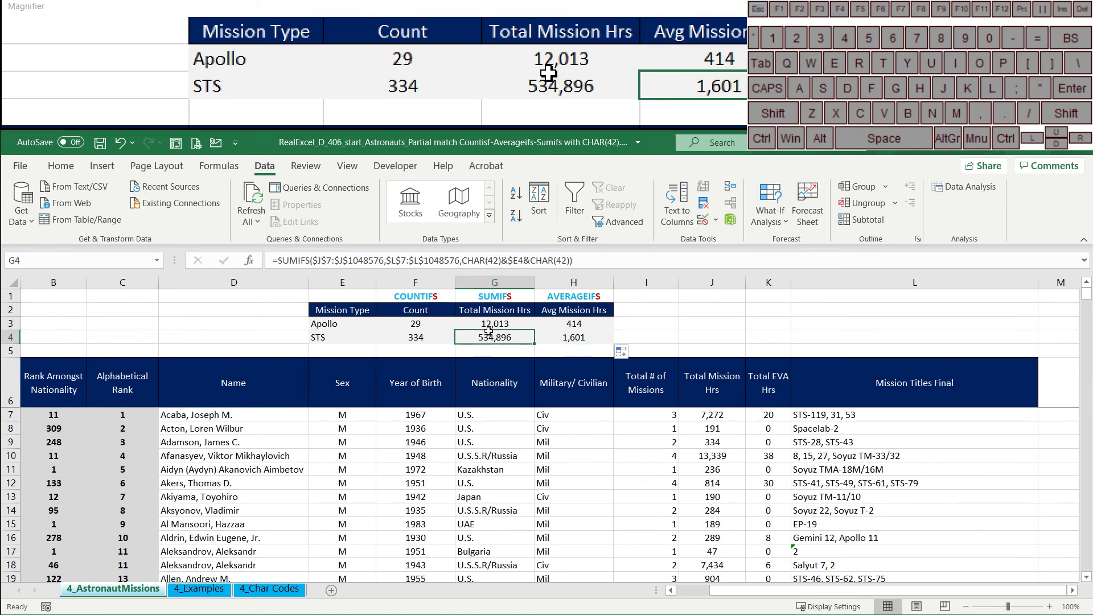
click(411, 325)
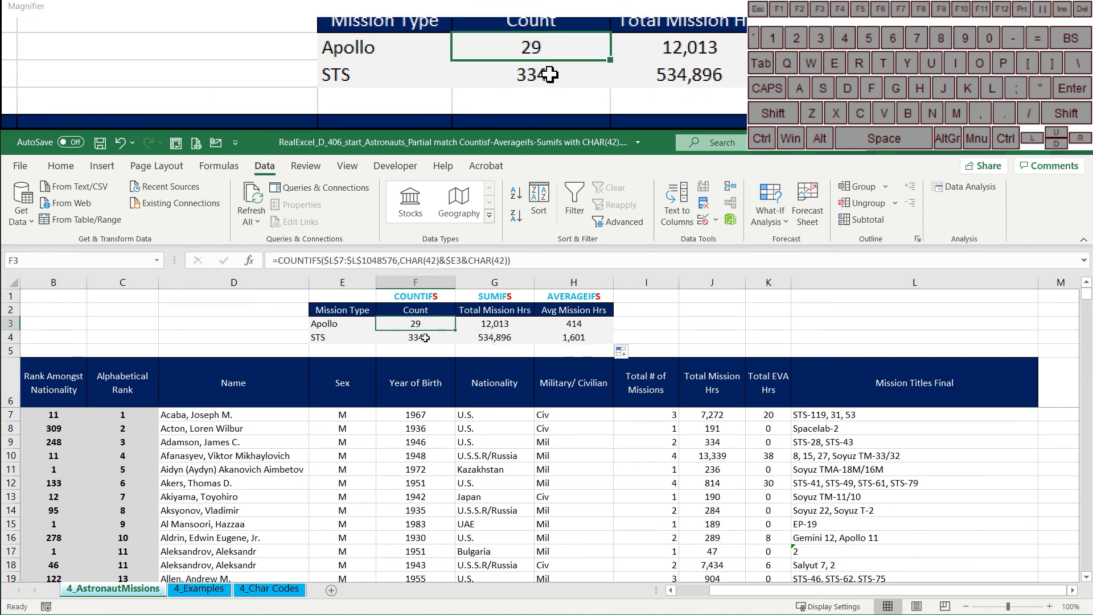